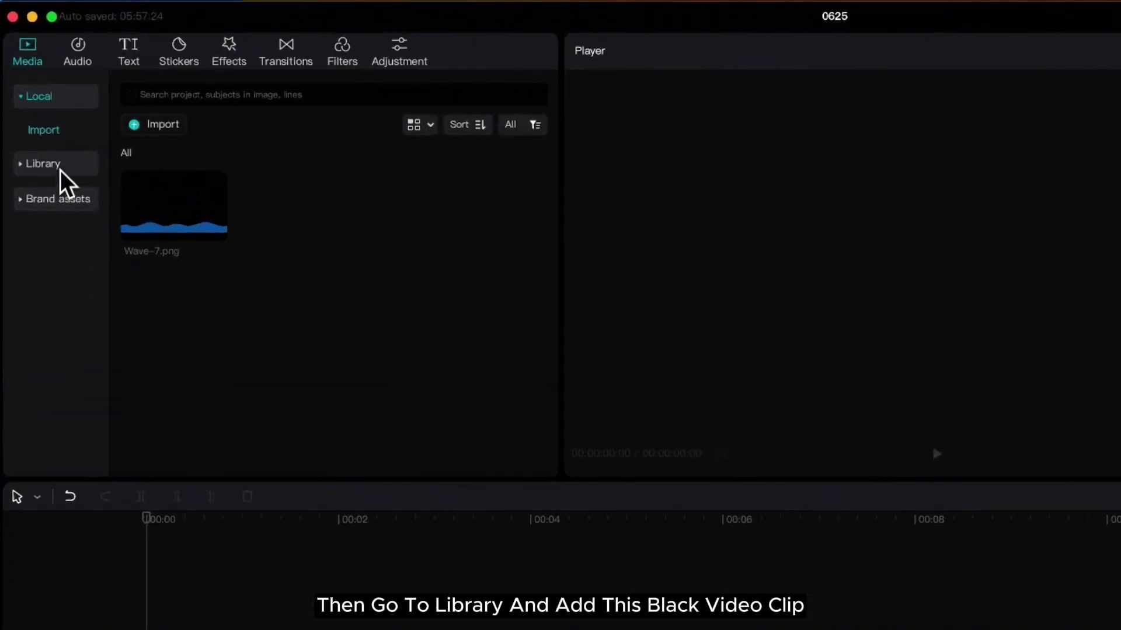
# Add the black 00:06 stock clip and freeze its frame at 00:00:00:26.
pyautogui.click(61, 169)
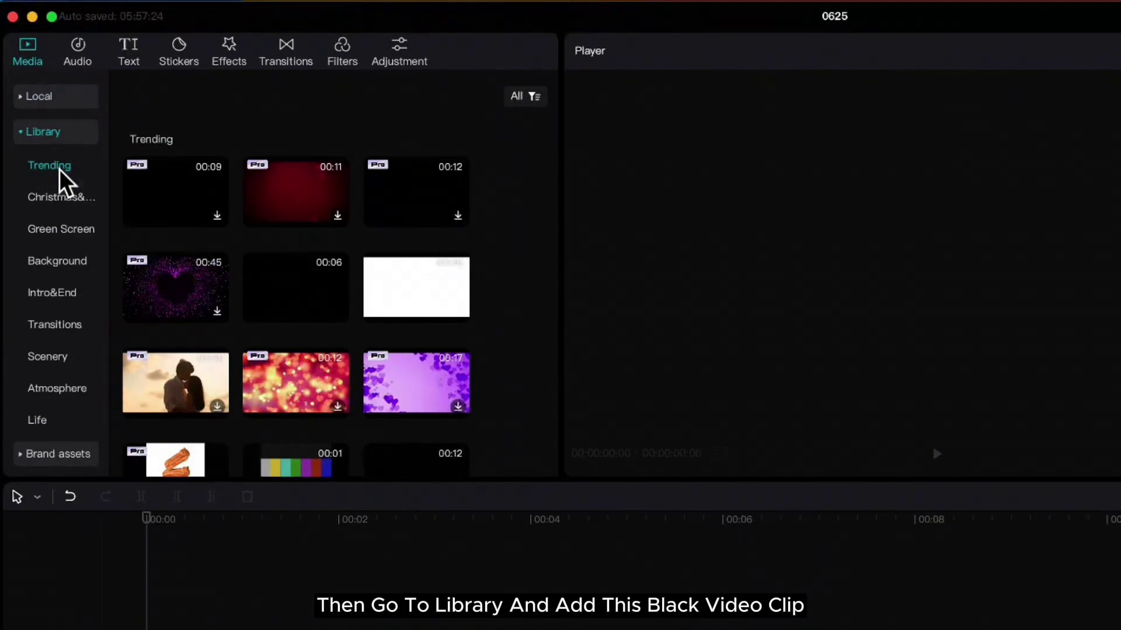
pyautogui.moveTo(268, 274)
pyautogui.click(337, 311)
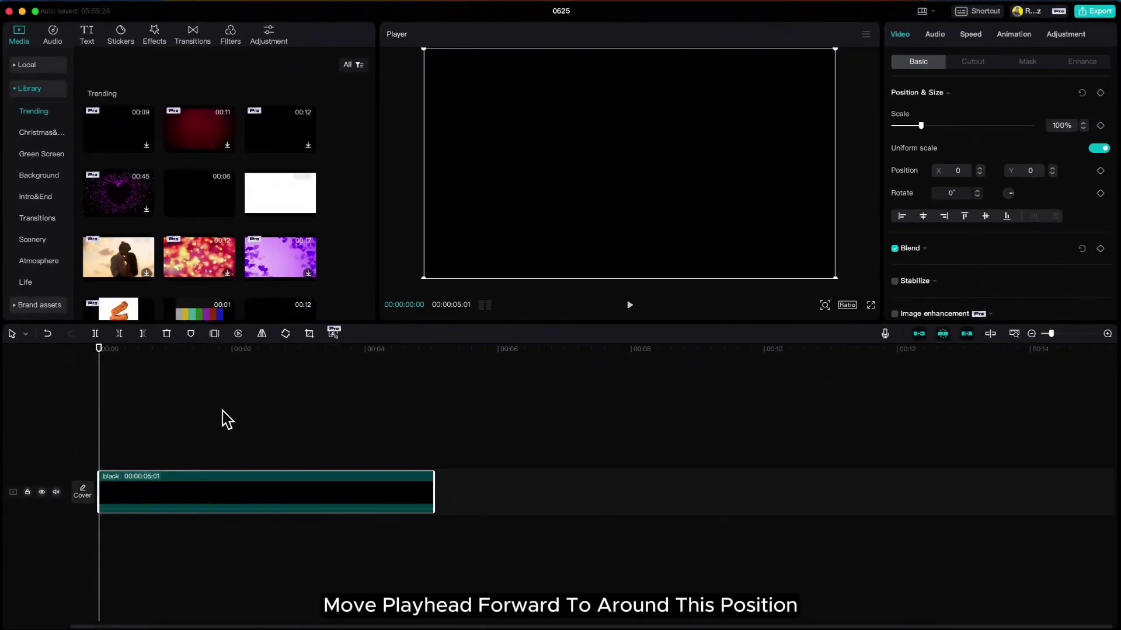
pyautogui.moveTo(100, 362); pyautogui.dragTo(156, 359)
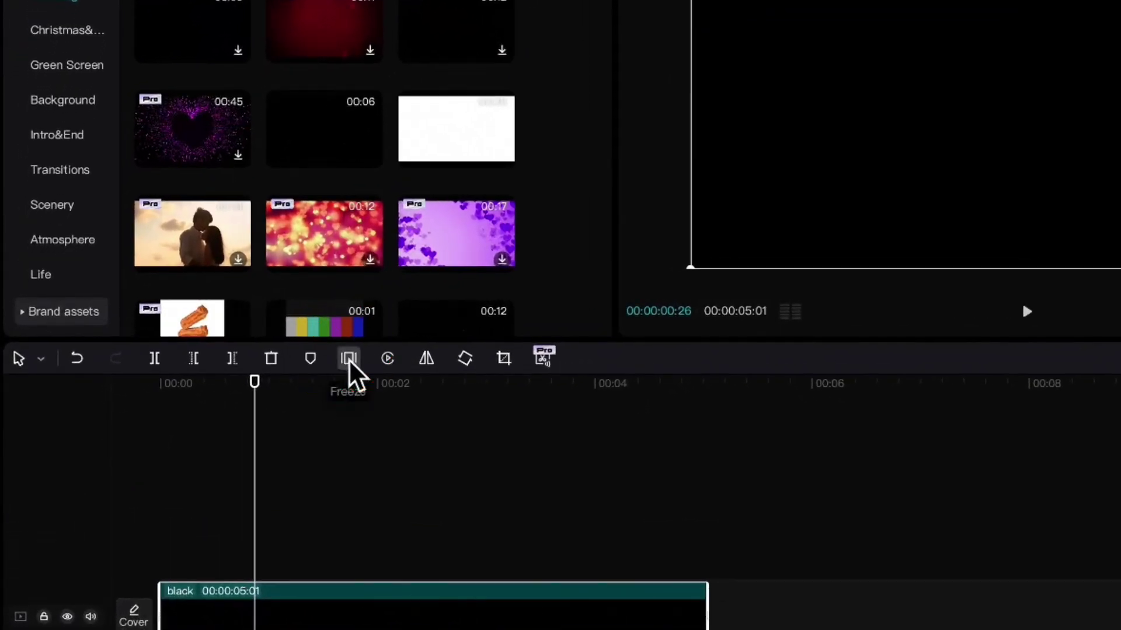
pyautogui.click(348, 359)
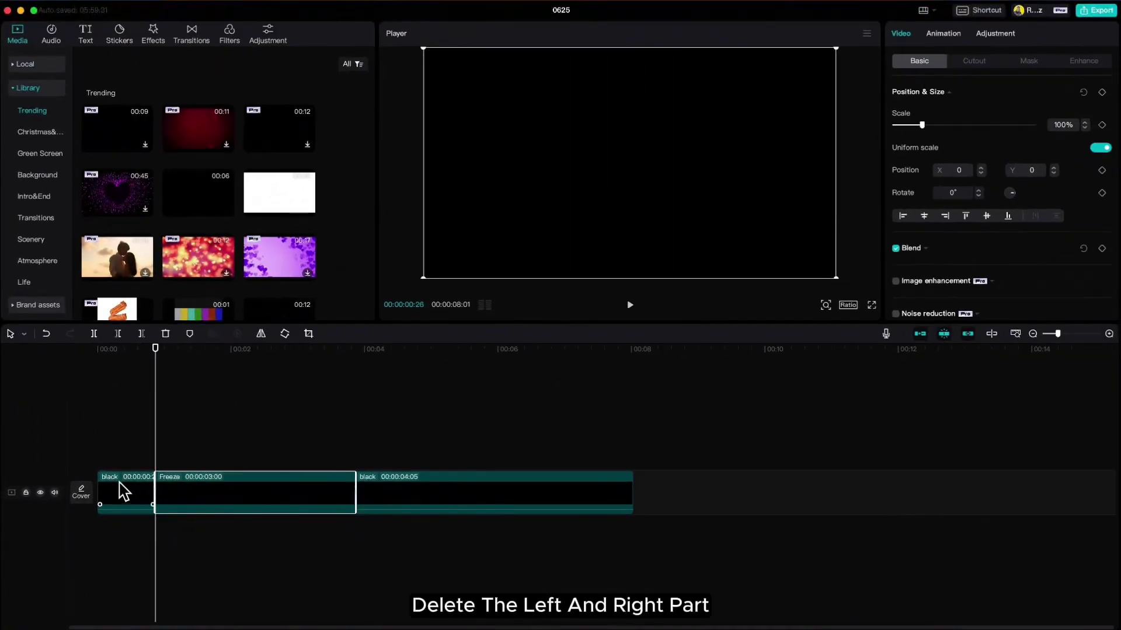
# Delete the black parts on either side and stretch the Freeze clip to 10 seconds.
pyautogui.click(123, 490)
pyautogui.press('Delete')
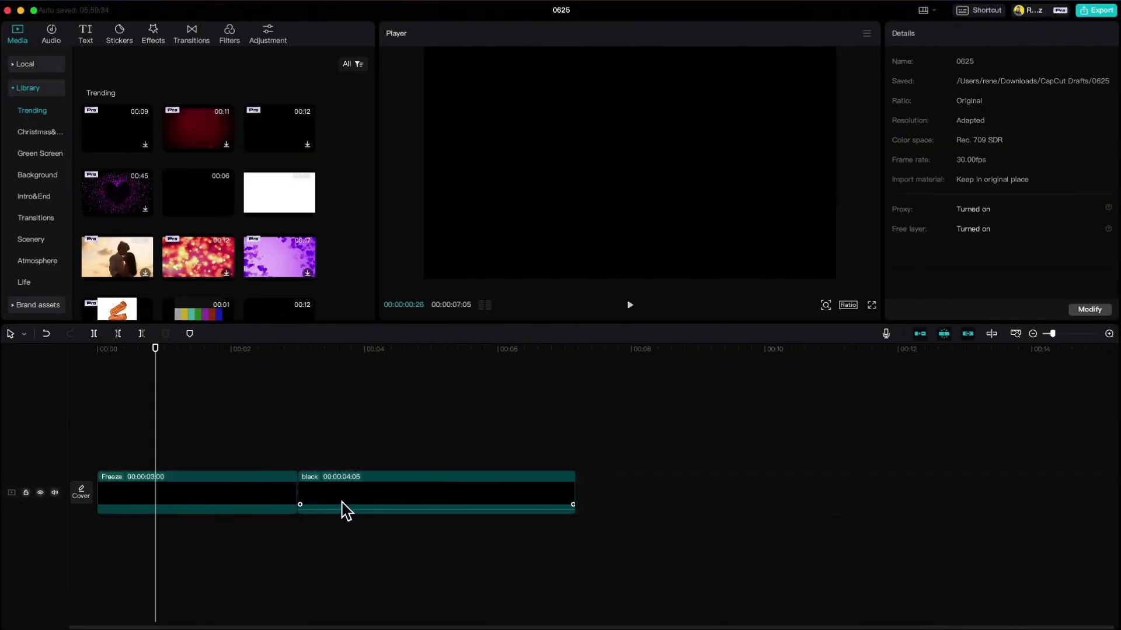
pyautogui.click(342, 501)
pyautogui.press('Delete')
pyautogui.click(241, 490)
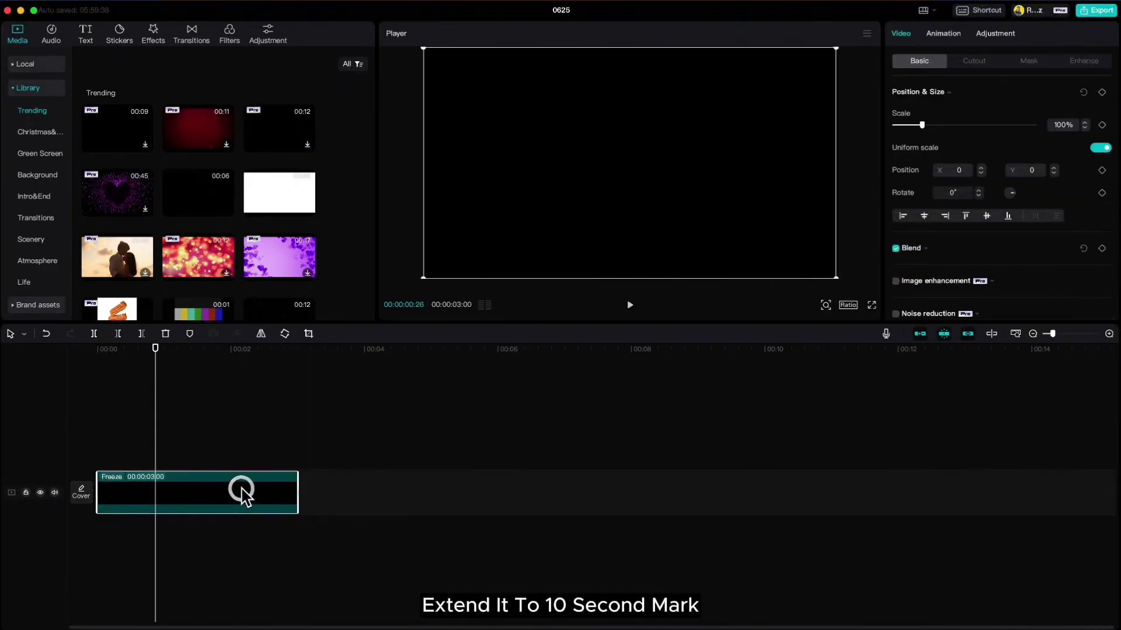
pyautogui.moveTo(297, 492); pyautogui.dragTo(764, 503)
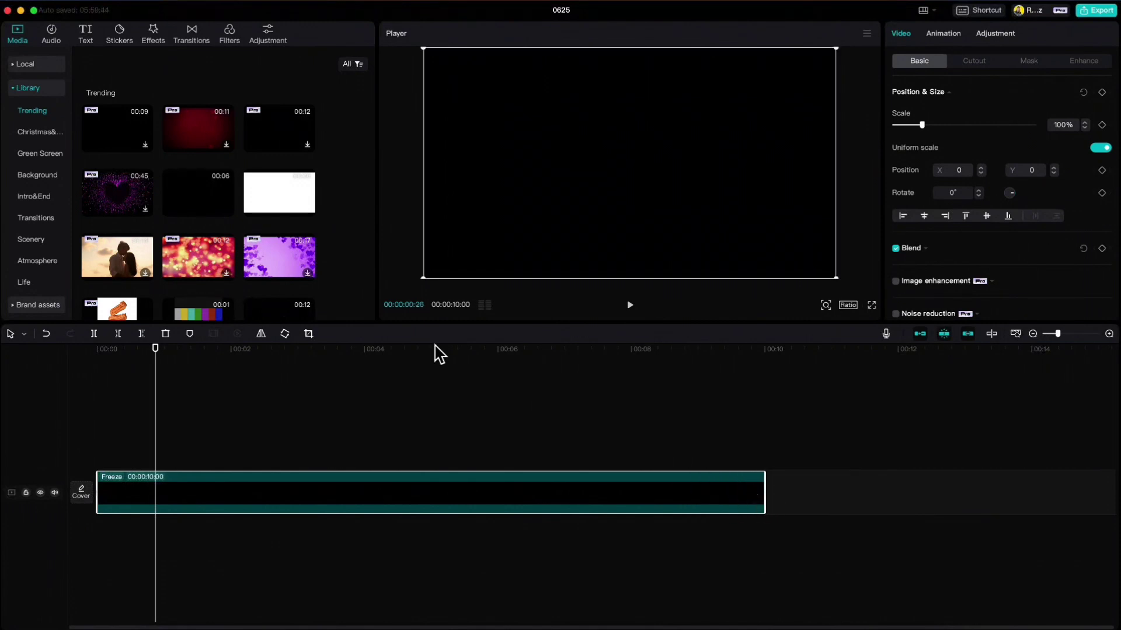
# Place Wave-7.png from the project media on a track above the Freeze clip.
pyautogui.click(34, 64)
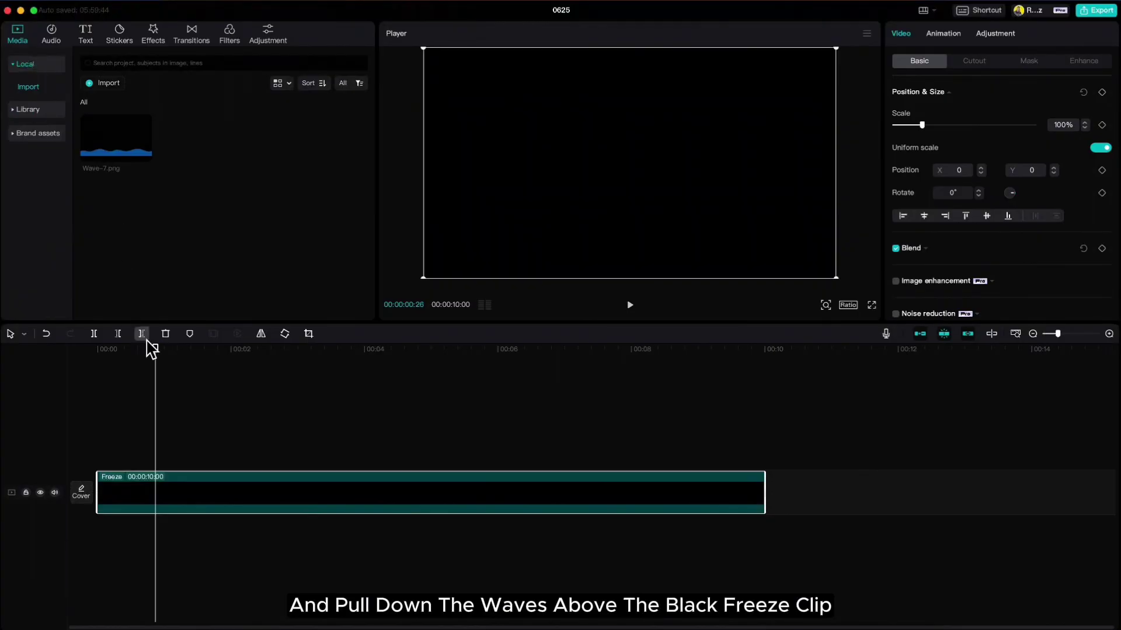
pyautogui.moveTo(153, 351); pyautogui.dragTo(100, 350)
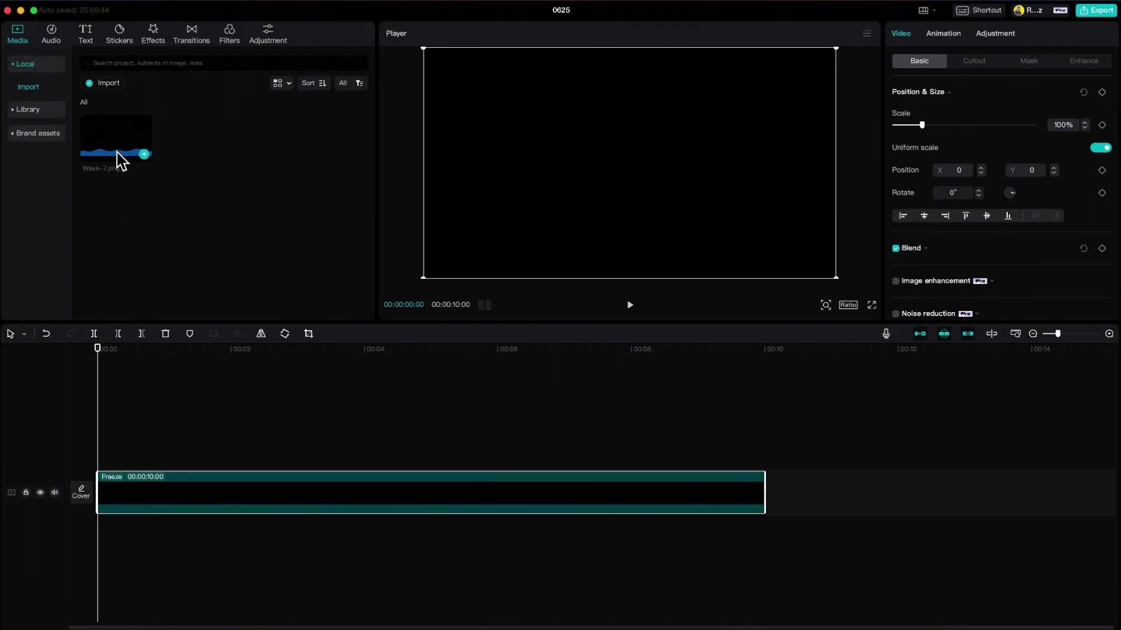
pyautogui.moveTo(119, 157); pyautogui.dragTo(101, 437)
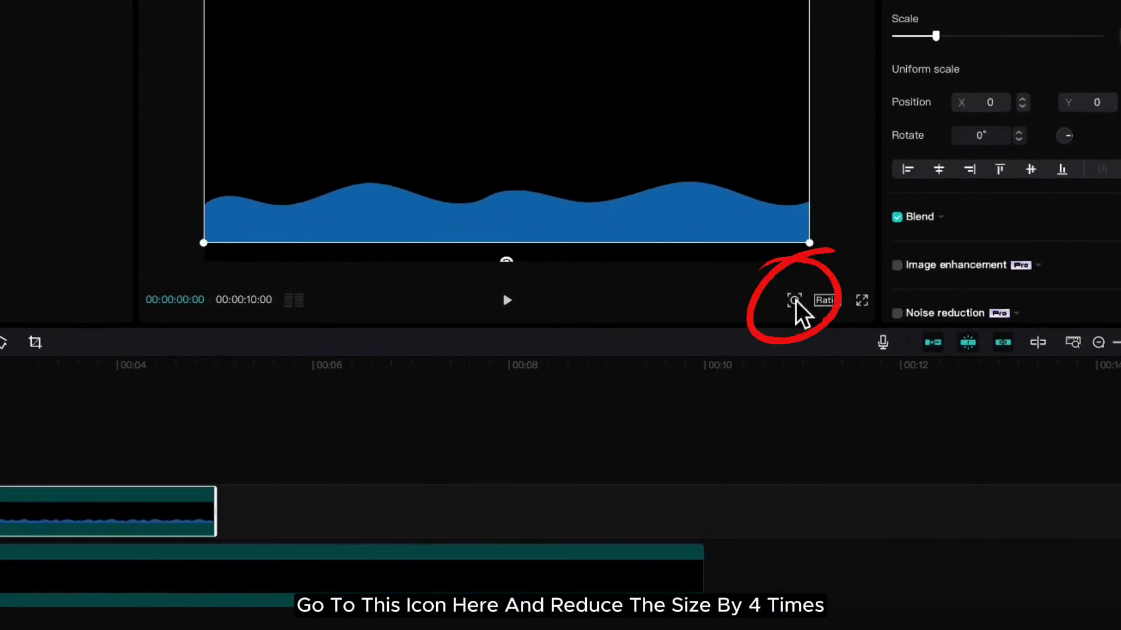
pyautogui.click(795, 301)
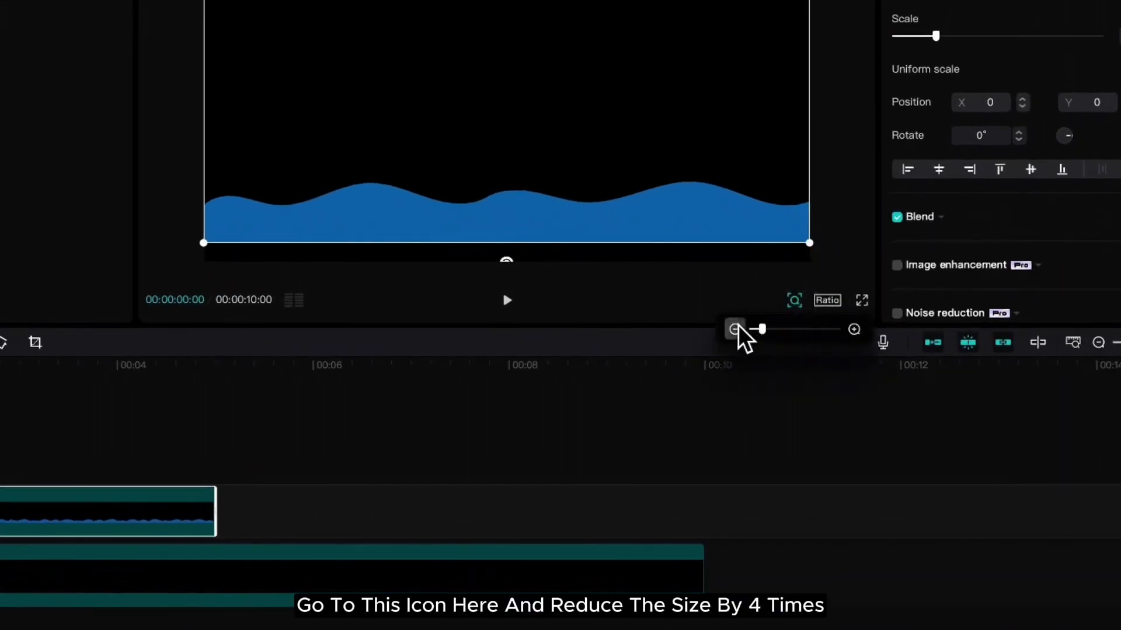
pyautogui.click(736, 330)
pyautogui.click(737, 331)
pyautogui.click(737, 330)
pyautogui.click(736, 330)
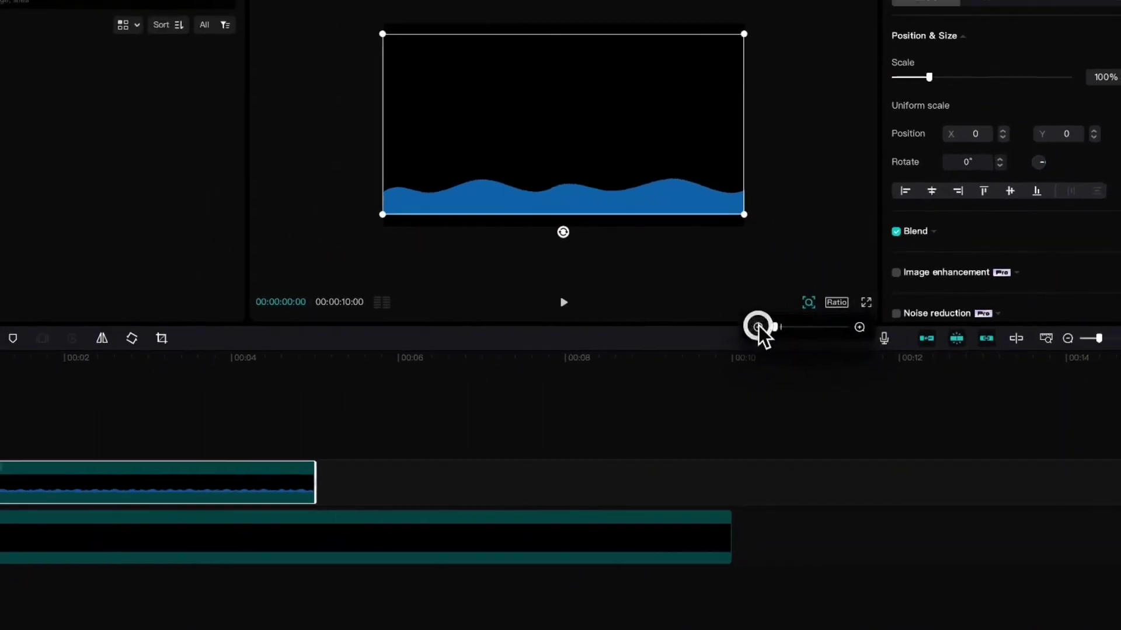
pyautogui.click(758, 326)
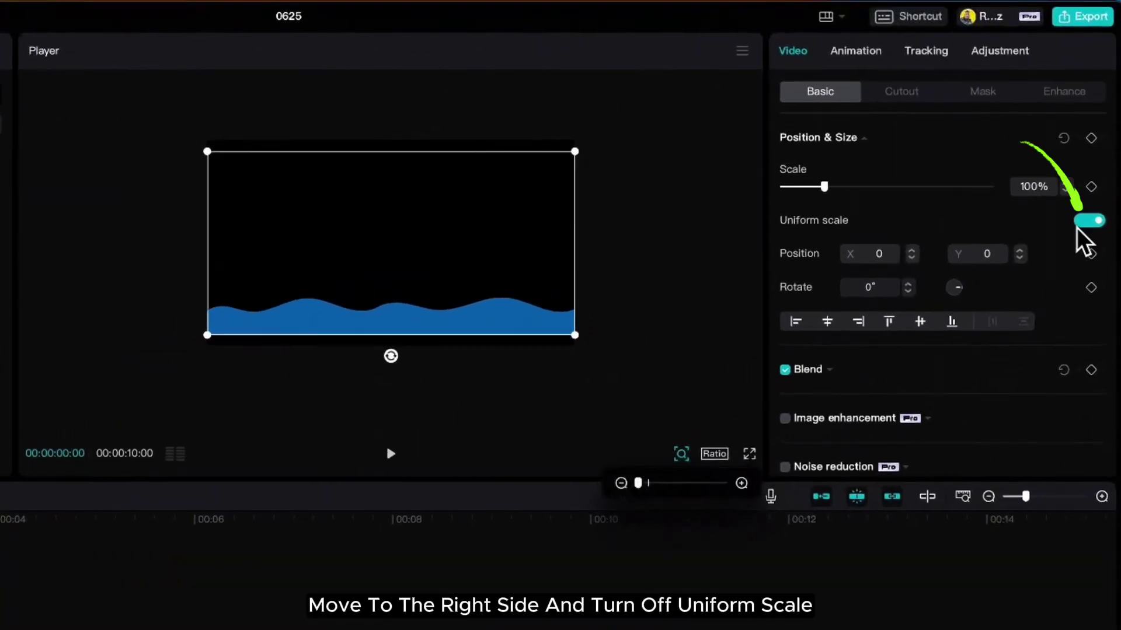
# Turn off uniform scale and set the wave's width scale to 150%.
pyautogui.click(1081, 221)
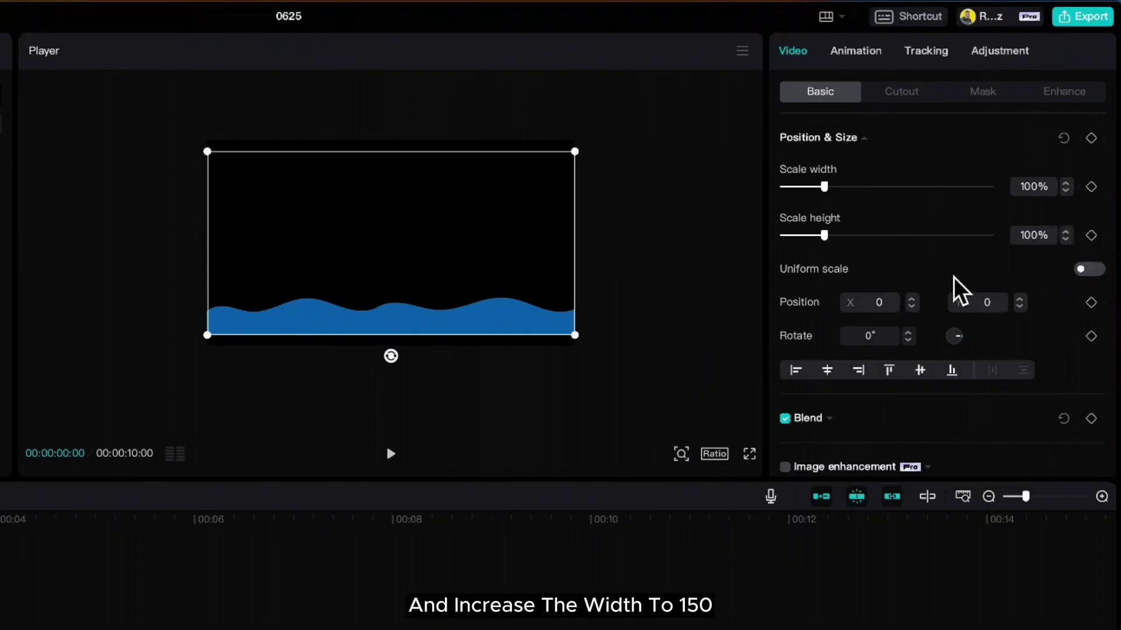
pyautogui.moveTo(823, 187); pyautogui.dragTo(845, 188)
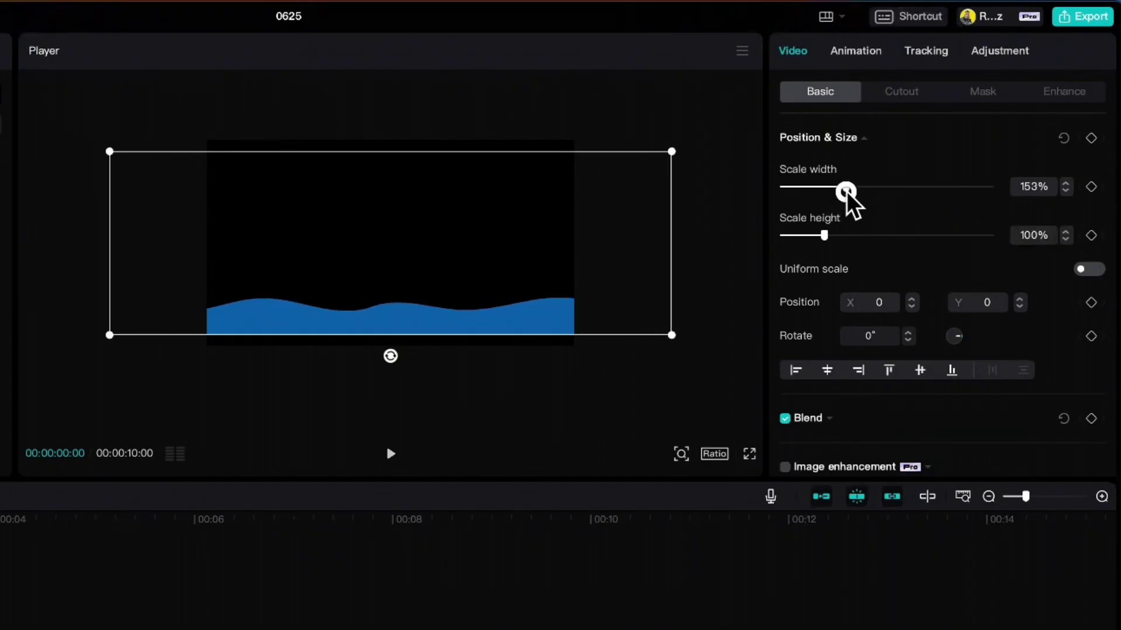
pyautogui.click(1066, 191)
pyautogui.click(1066, 192)
pyautogui.click(1065, 192)
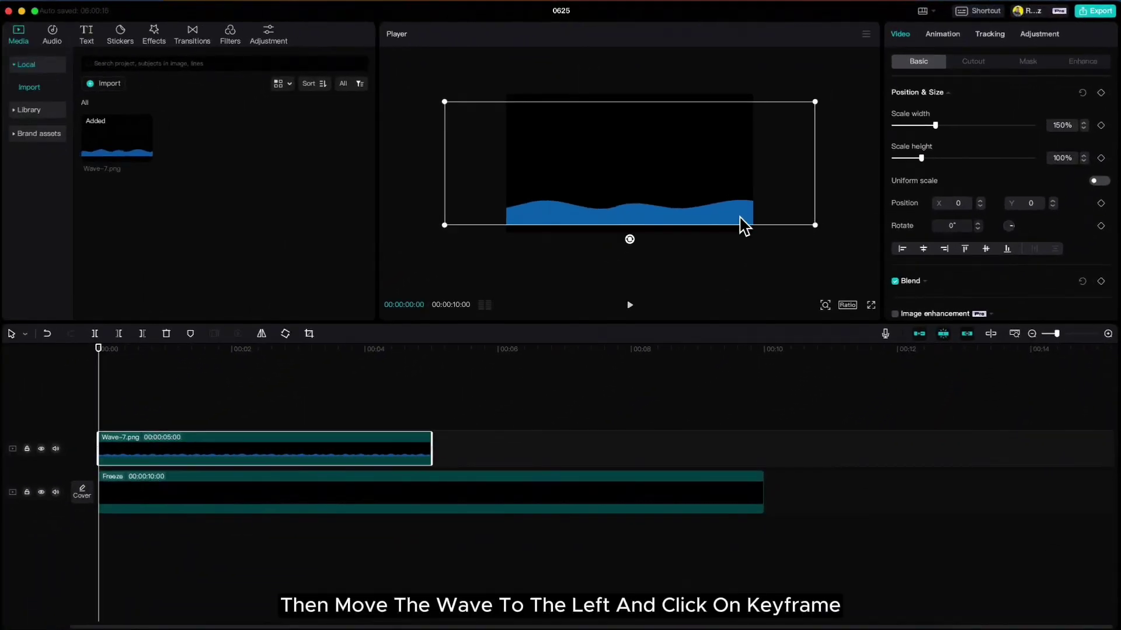
# Keyframe the wave sliding from -959, -119 at the start to 959, -119 at 00:00:04:29.
pyautogui.moveTo(705, 241); pyautogui.dragTo(676, 220)
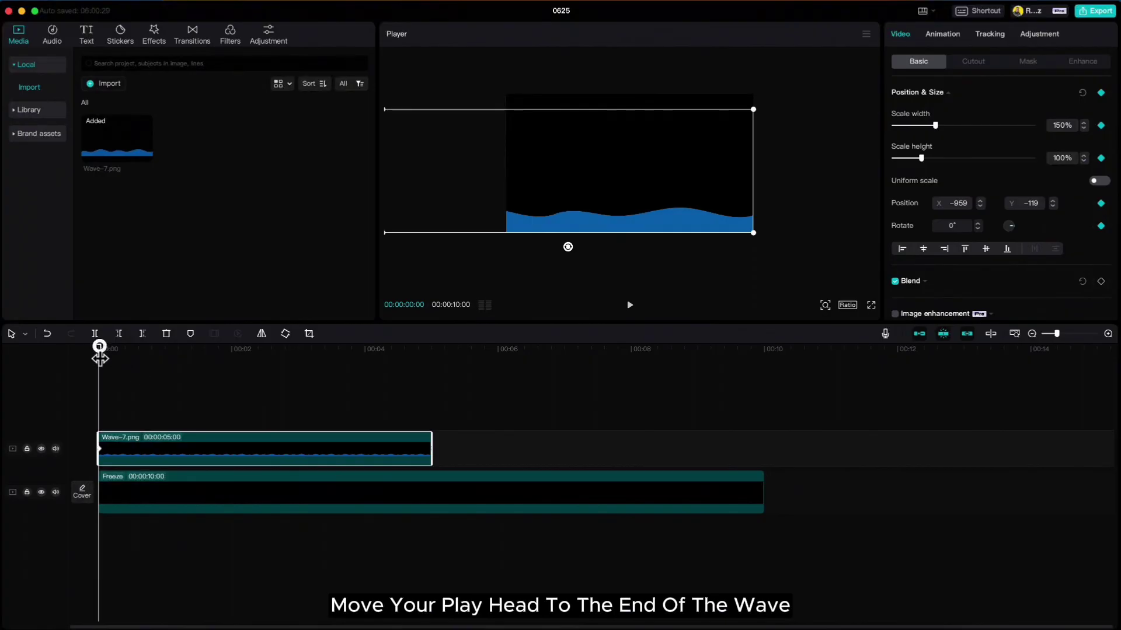
pyautogui.moveTo(99, 350); pyautogui.dragTo(429, 371)
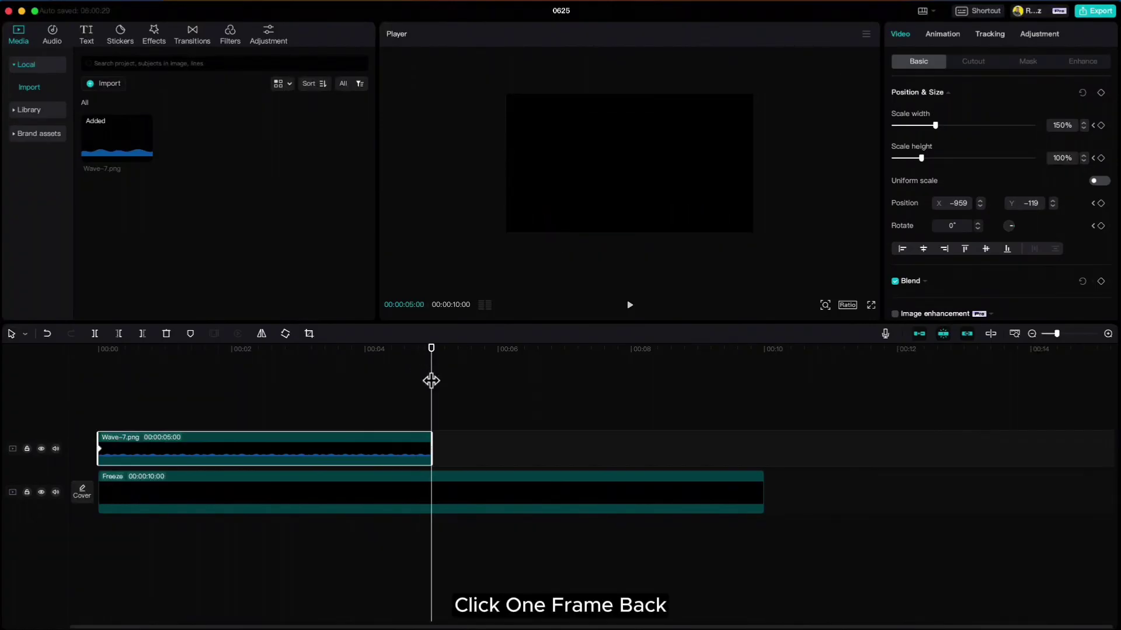
pyautogui.press('Left')
pyautogui.moveTo(514, 227); pyautogui.dragTo(636, 227)
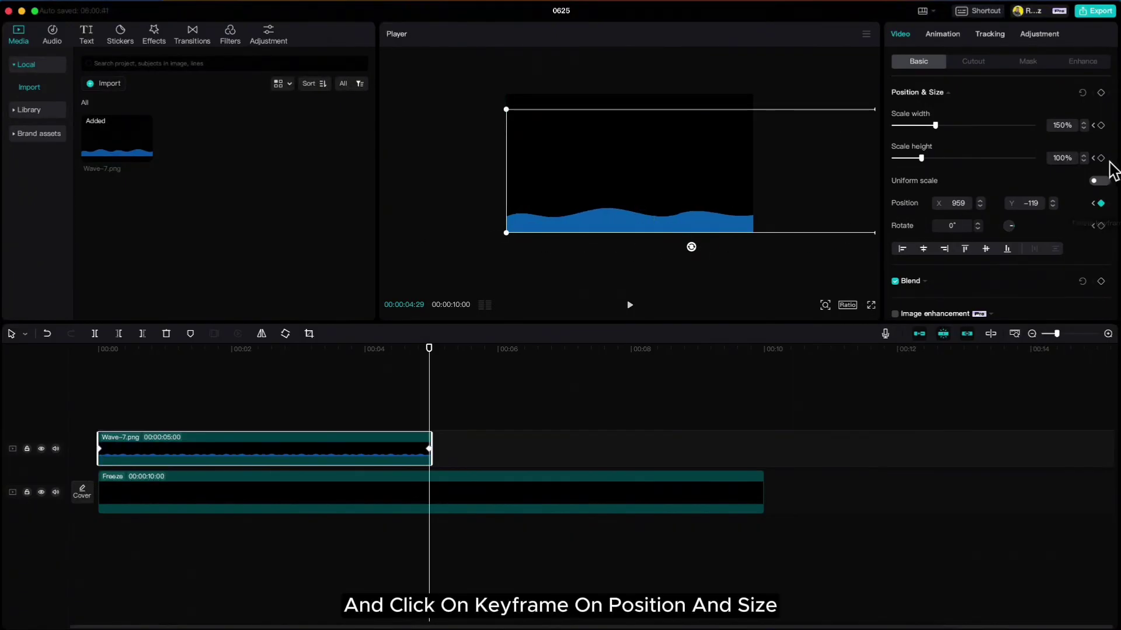
pyautogui.click(1101, 93)
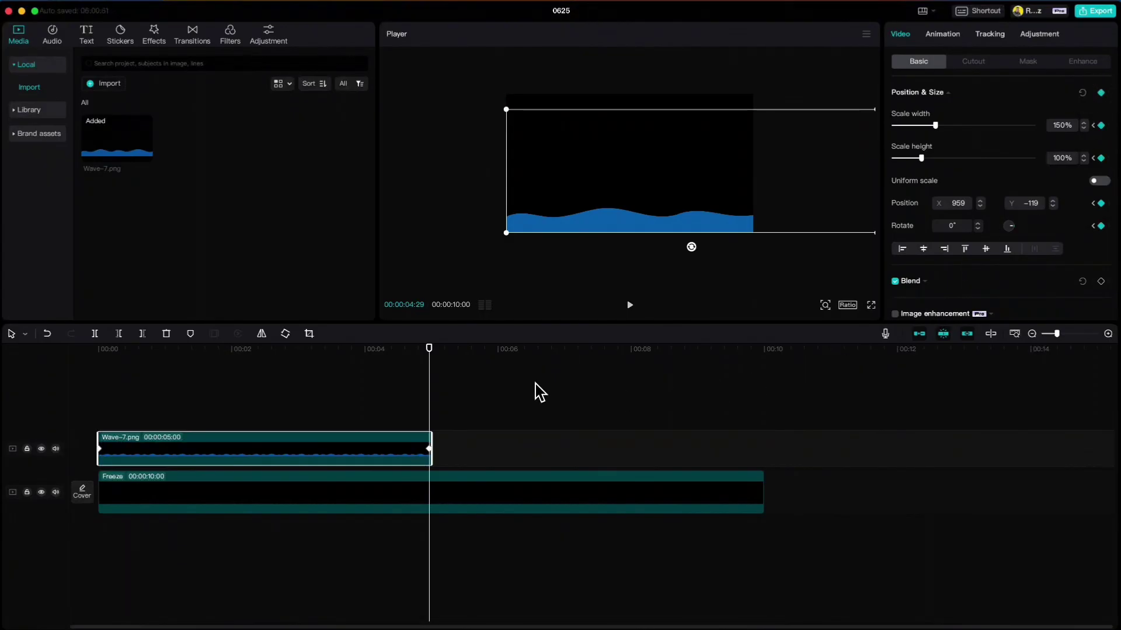
# Make the wave a compound clip and steepen its Curves brightness until it turns white.
pyautogui.rightClick(275, 460)
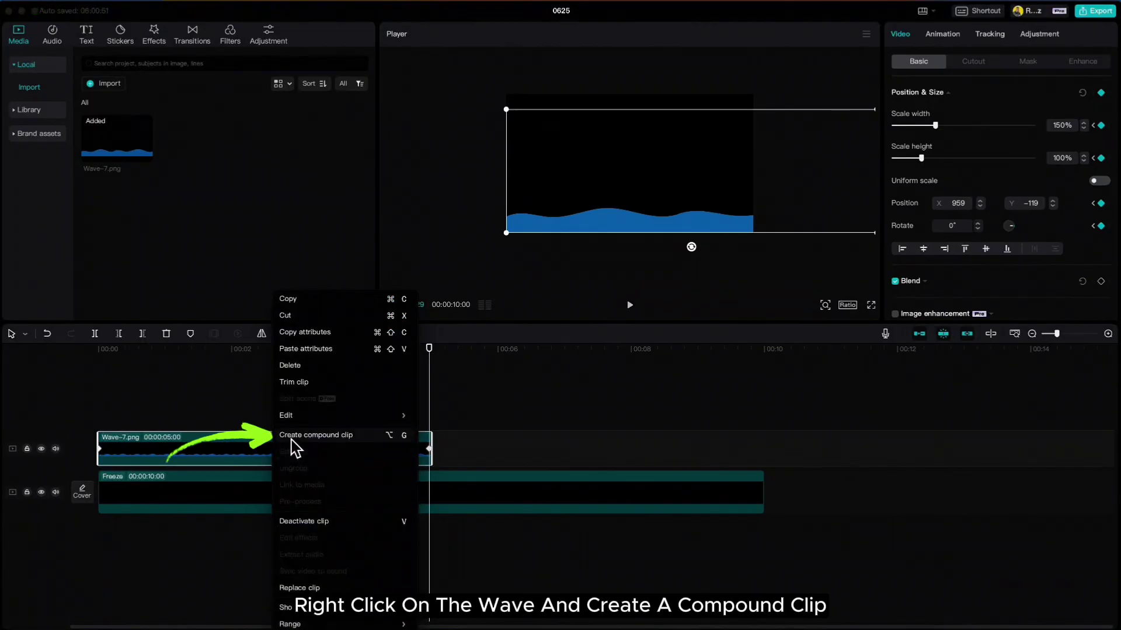
pyautogui.click(296, 446)
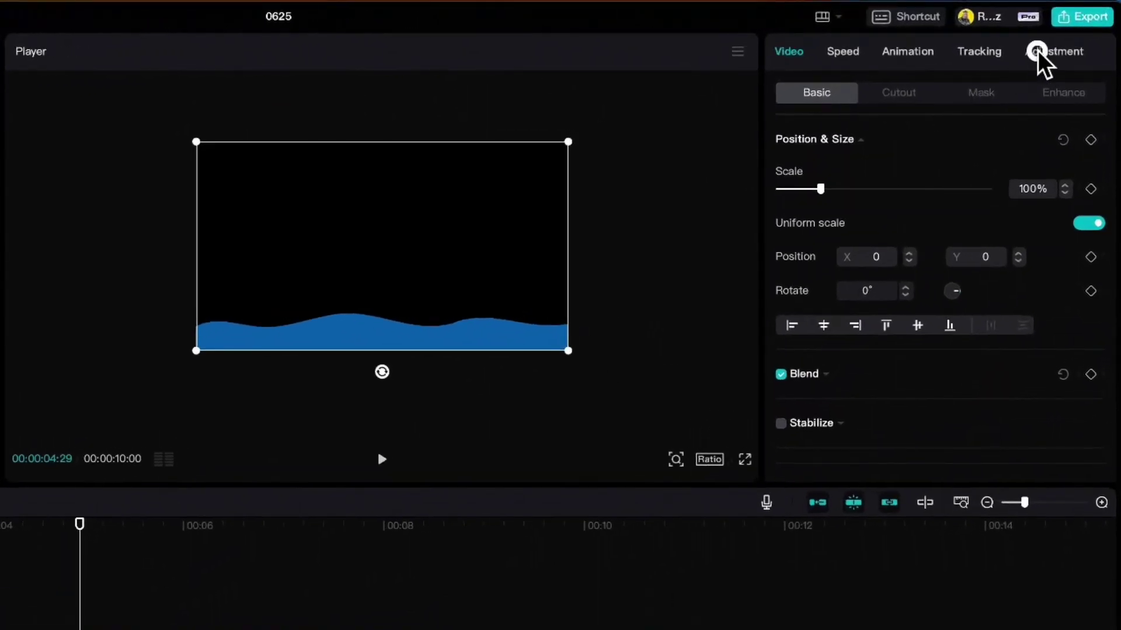
pyautogui.click(1038, 52)
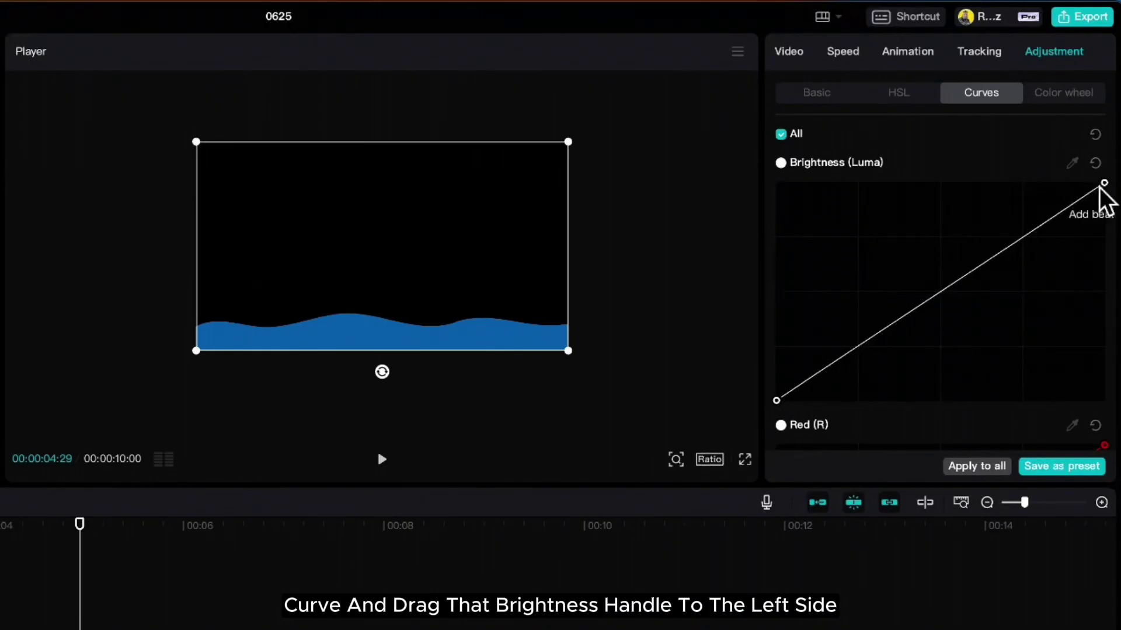
pyautogui.moveTo(1102, 186); pyautogui.dragTo(816, 208)
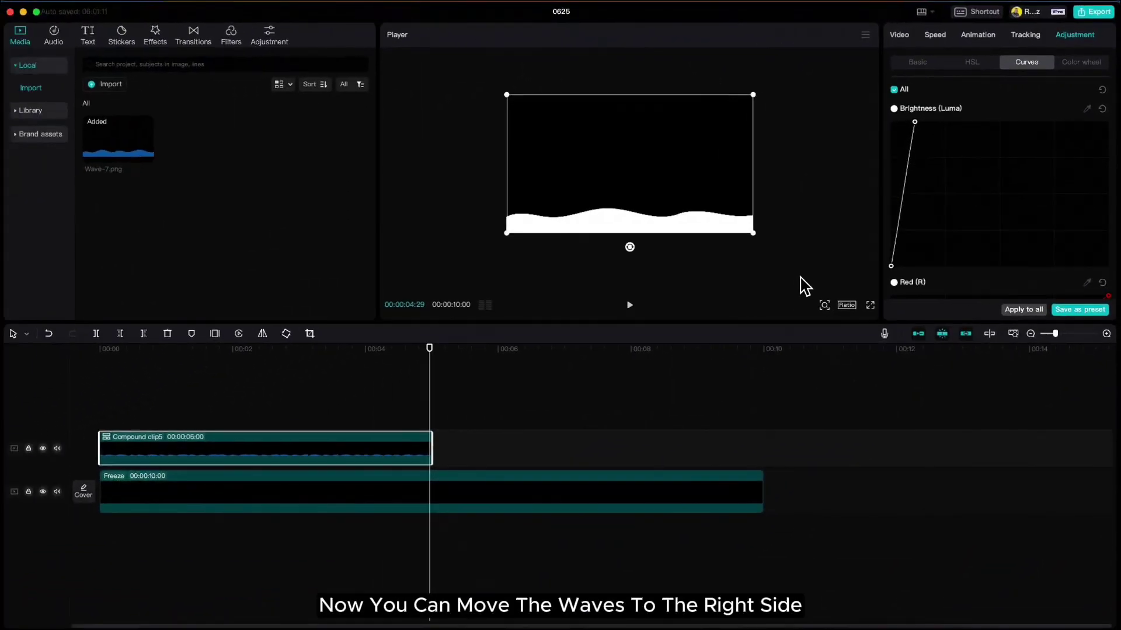
# Move the white wave compound clip to start at 00:10 and return the playhead to 00:00.
pyautogui.moveTo(248, 454); pyautogui.dragTo(910, 454)
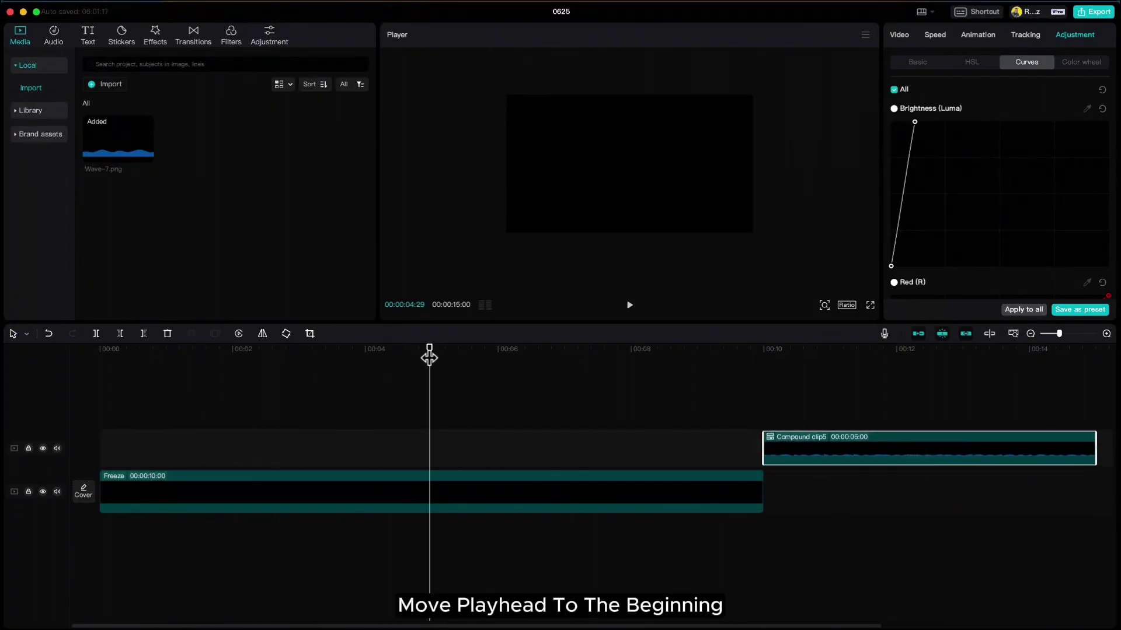
pyautogui.moveTo(429, 358); pyautogui.dragTo(100, 388)
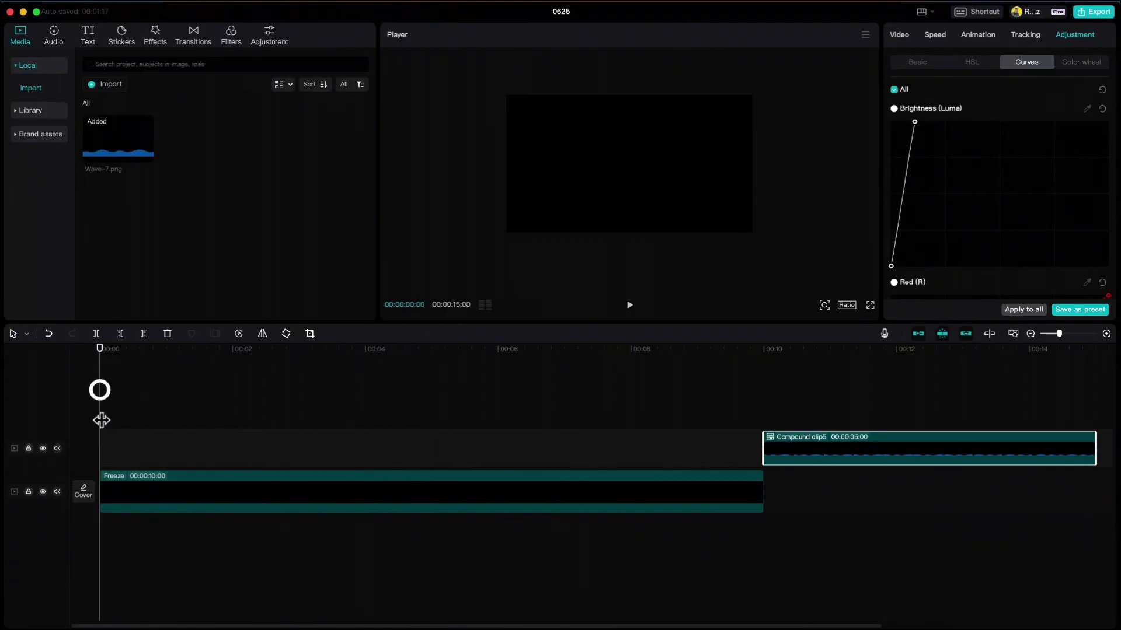
pyautogui.click(89, 36)
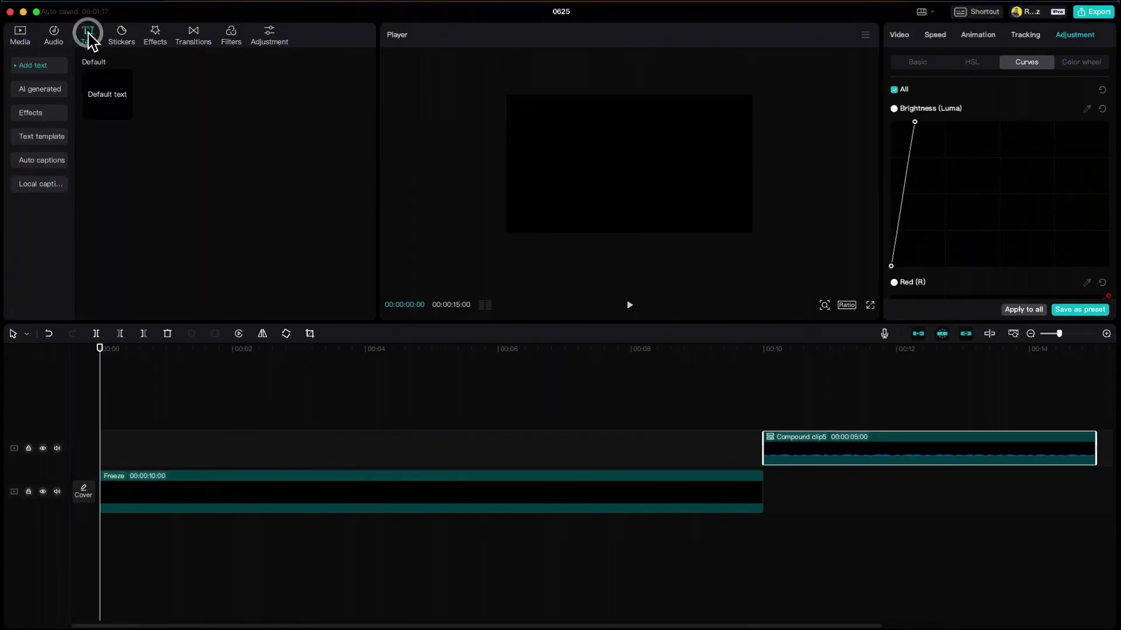
# Add a text clip reading 'LIQUID INSIDE TEXT' in ZY Steady font at size 17.
pyautogui.click(126, 110)
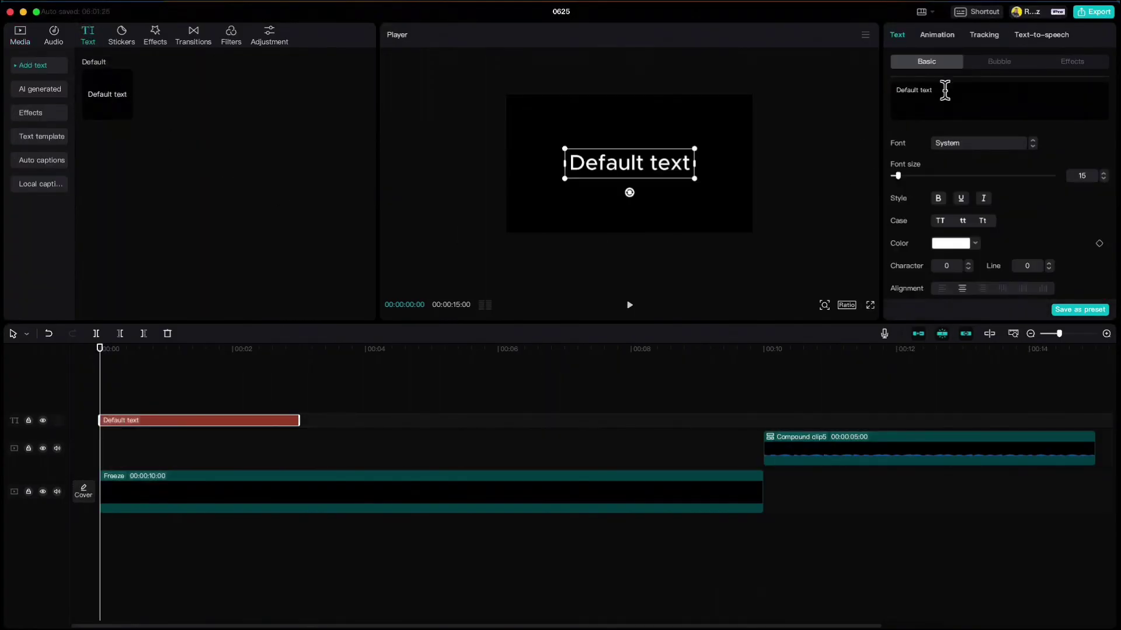
pyautogui.moveTo(945, 93); pyautogui.dragTo(873, 93)
pyautogui.write('LIQ')
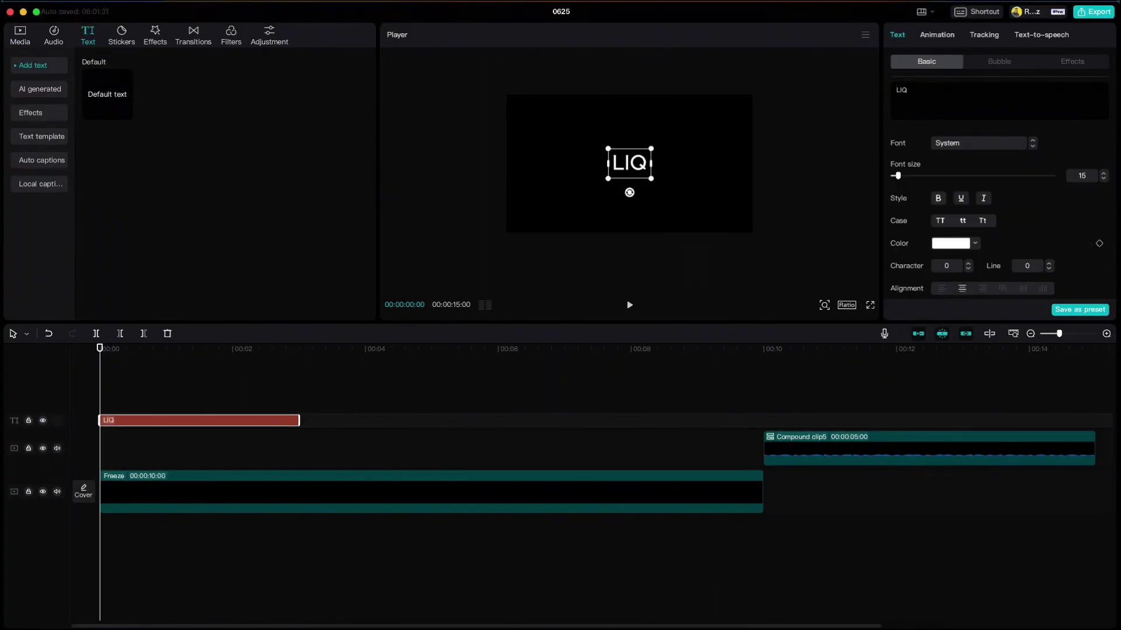
pyautogui.write('UID INSIDE TEXT')
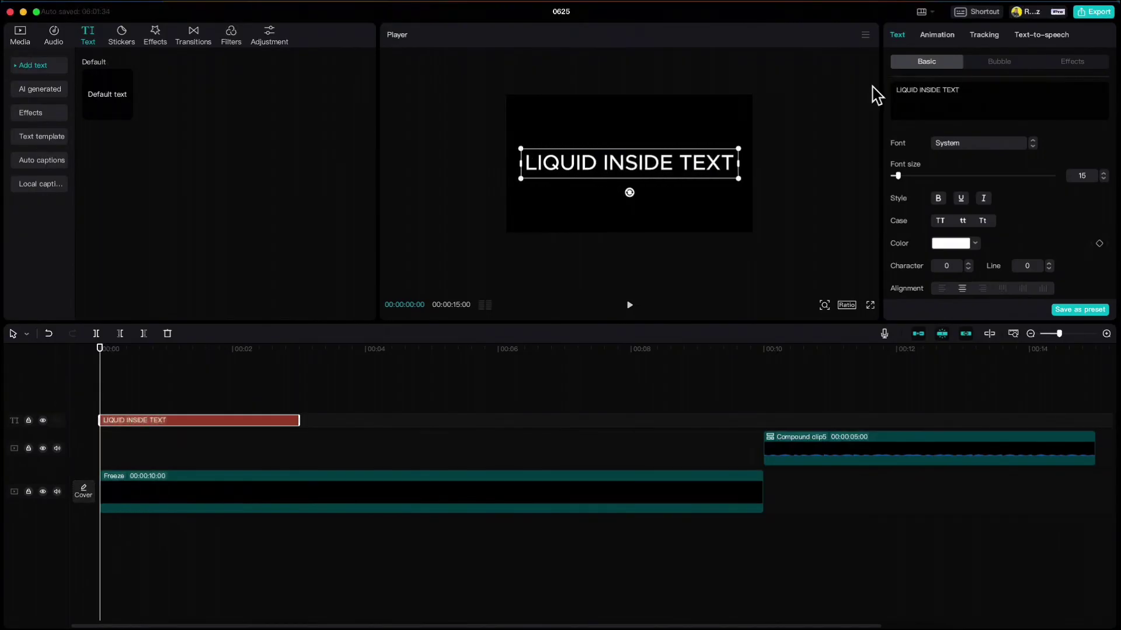
pyautogui.click(946, 143)
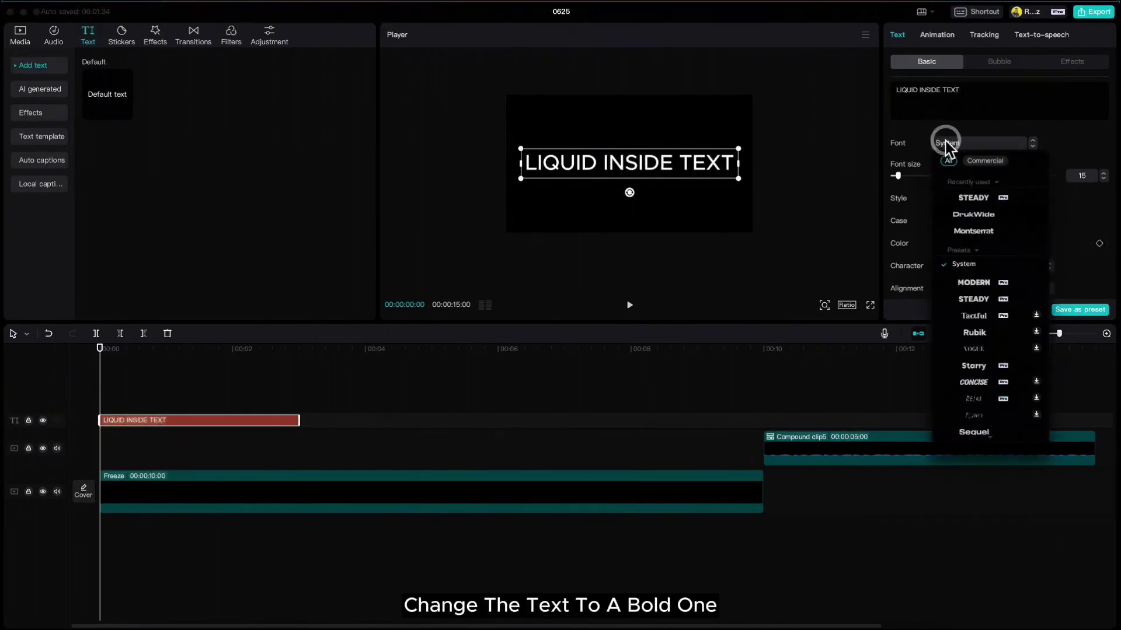
pyautogui.click(973, 199)
pyautogui.click(1102, 173)
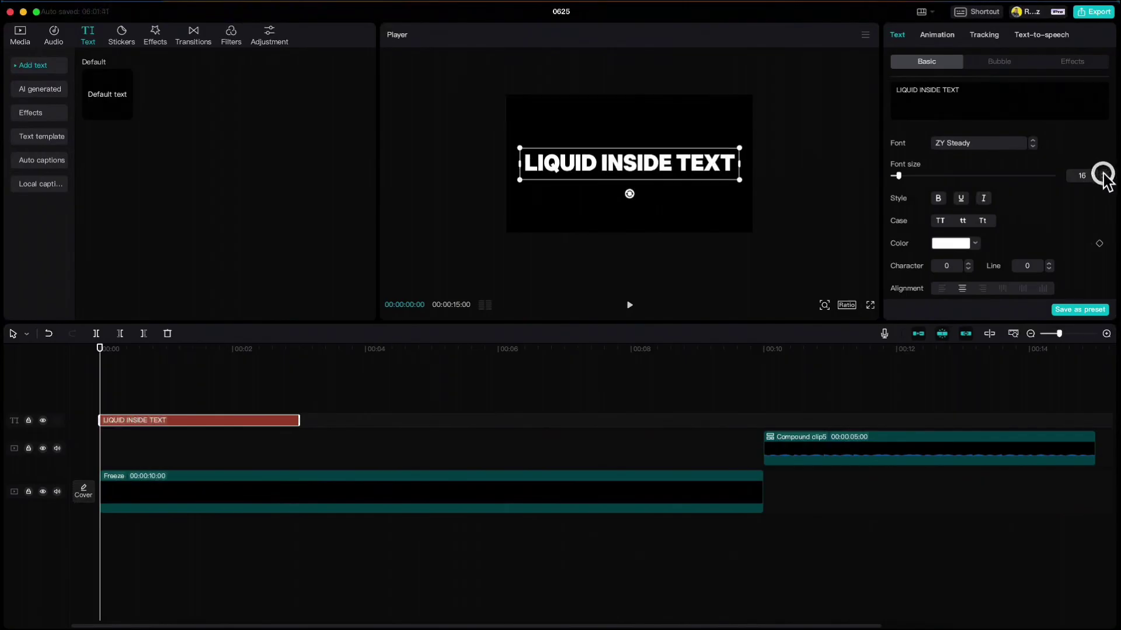
pyautogui.click(1102, 173)
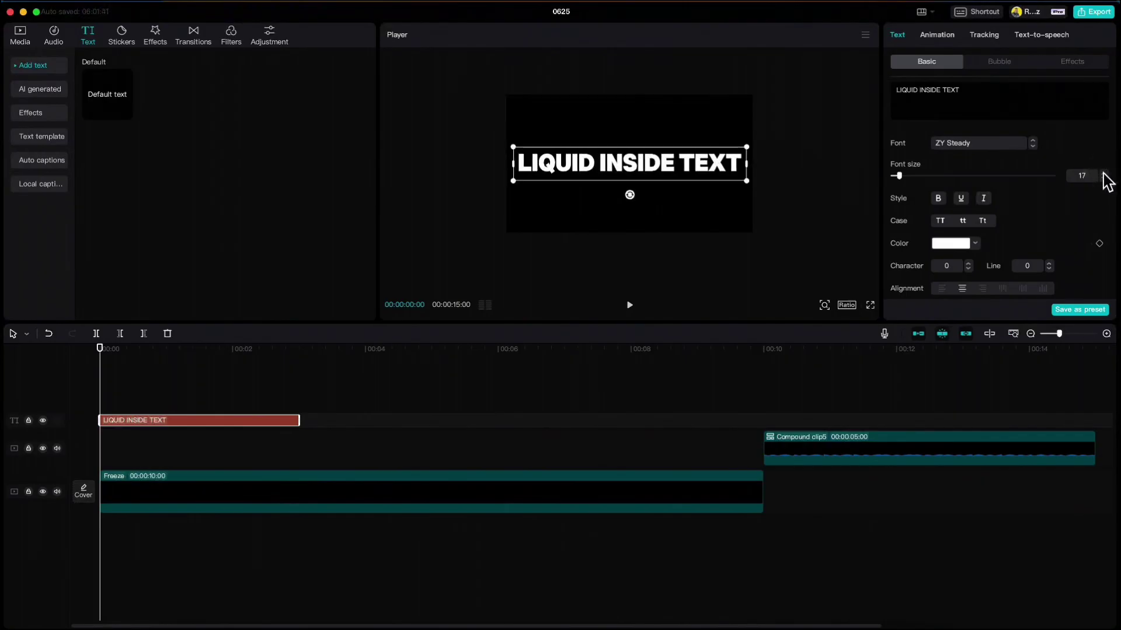
# Color the title neon green (00FF2F).
pyautogui.click(948, 243)
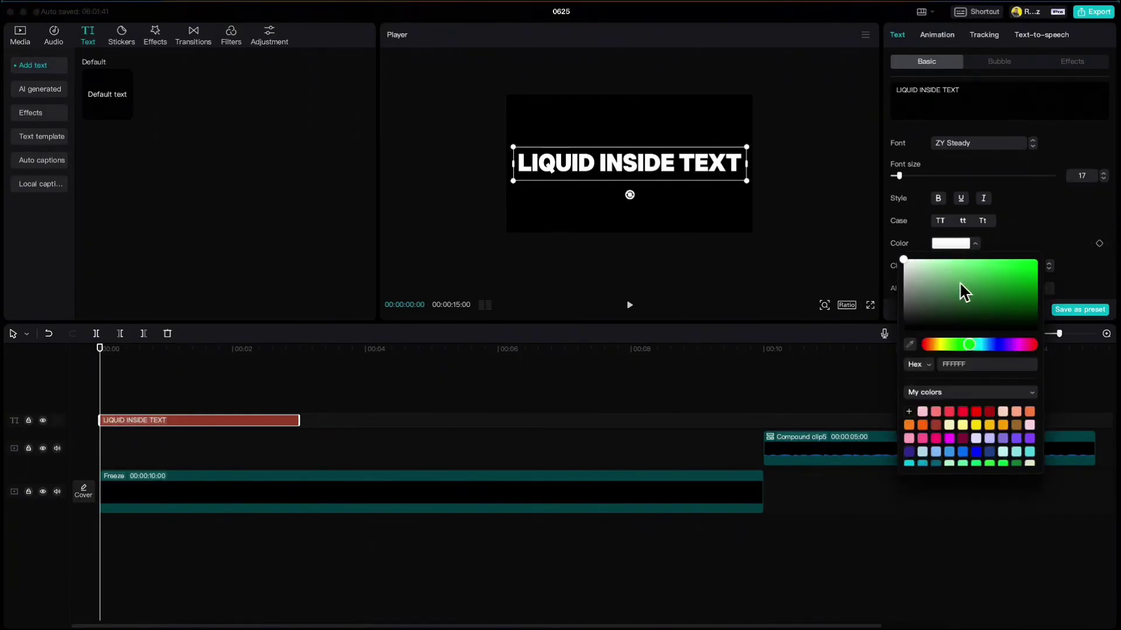
pyautogui.moveTo(961, 292); pyautogui.dragTo(1044, 256)
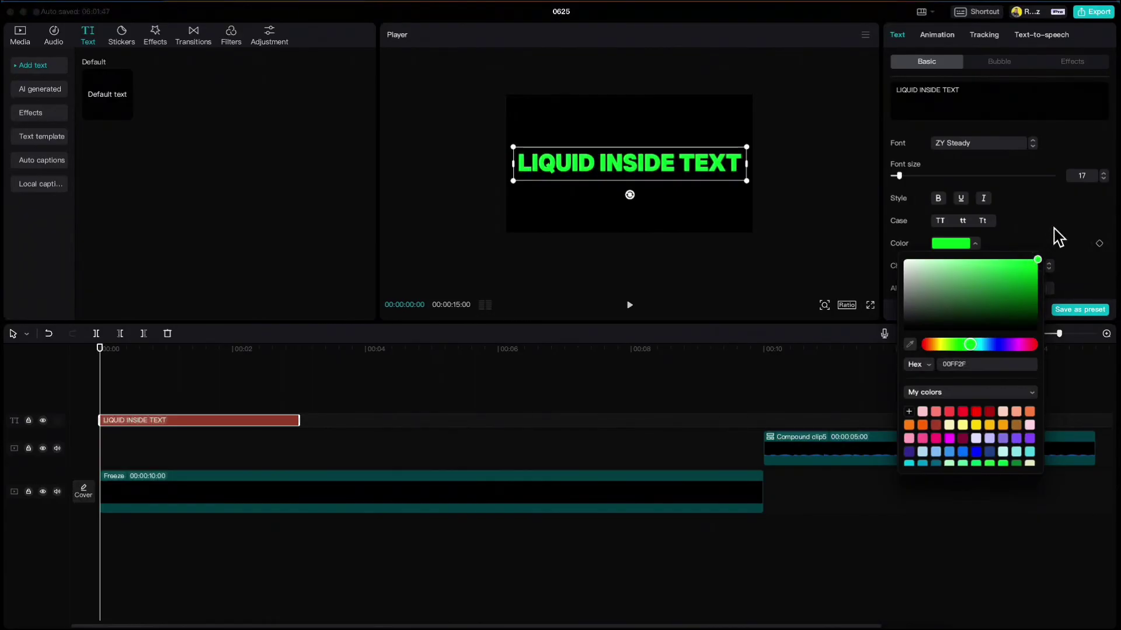
pyautogui.click(1060, 236)
# Give the title a white stroke with thickness 15.
pyautogui.scroll(-10, 1059, 233)
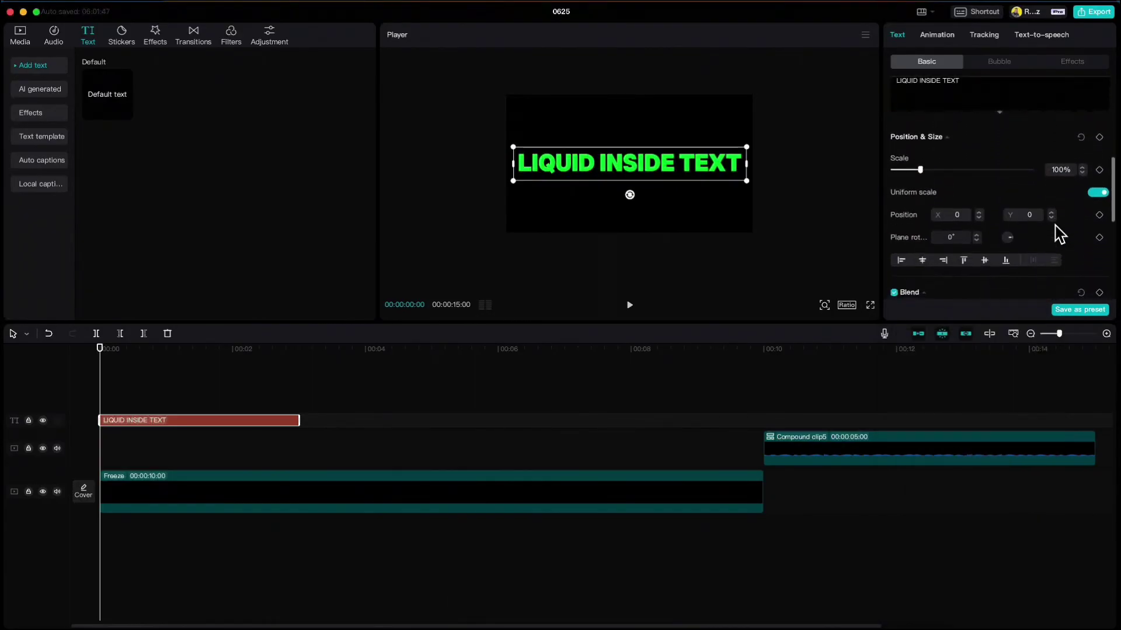
pyautogui.scroll(-5, 1060, 234)
pyautogui.click(894, 194)
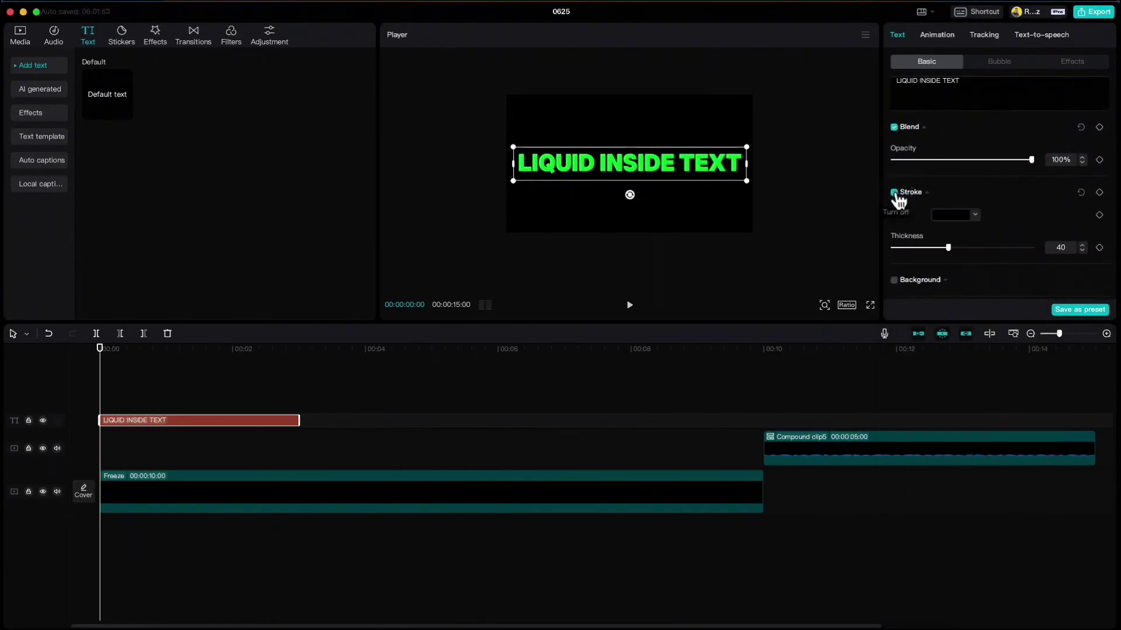
pyautogui.click(951, 214)
pyautogui.click(928, 248)
pyautogui.moveTo(929, 251)
pyautogui.mouseDown()
pyautogui.moveTo(893, 233)
pyautogui.moveTo(925, 249)
pyautogui.moveTo(914, 252)
pyautogui.mouseUp()
pyautogui.click(1003, 210)
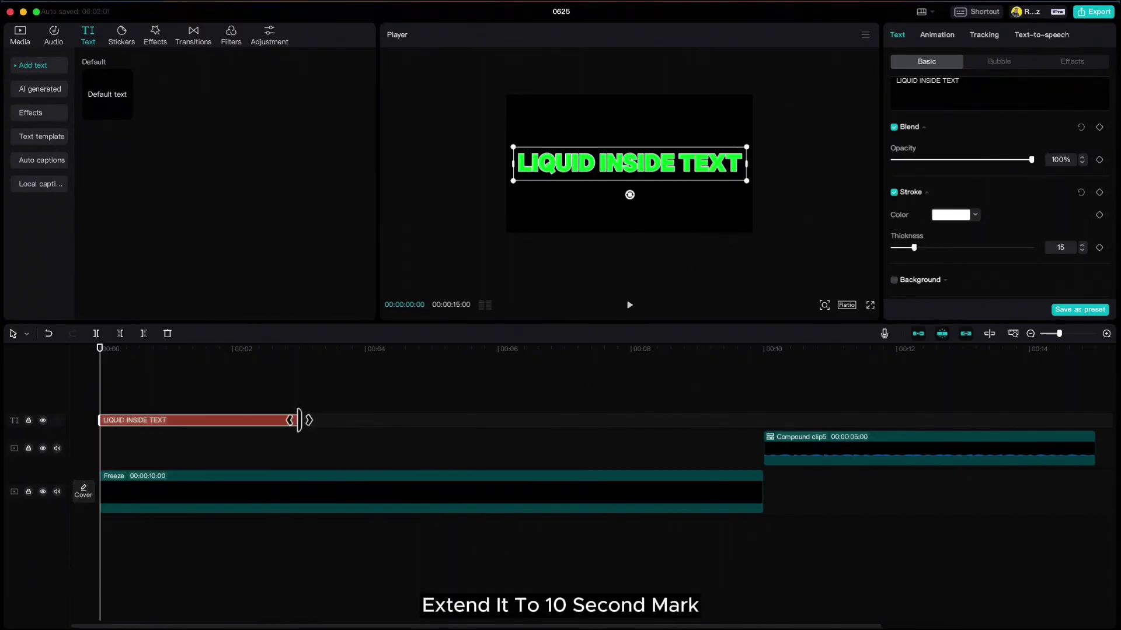
# Extend the title to 10 s, compound it with Freeze, and stack it above the wave at 0.
pyautogui.moveTo(299, 420); pyautogui.dragTo(762, 436)
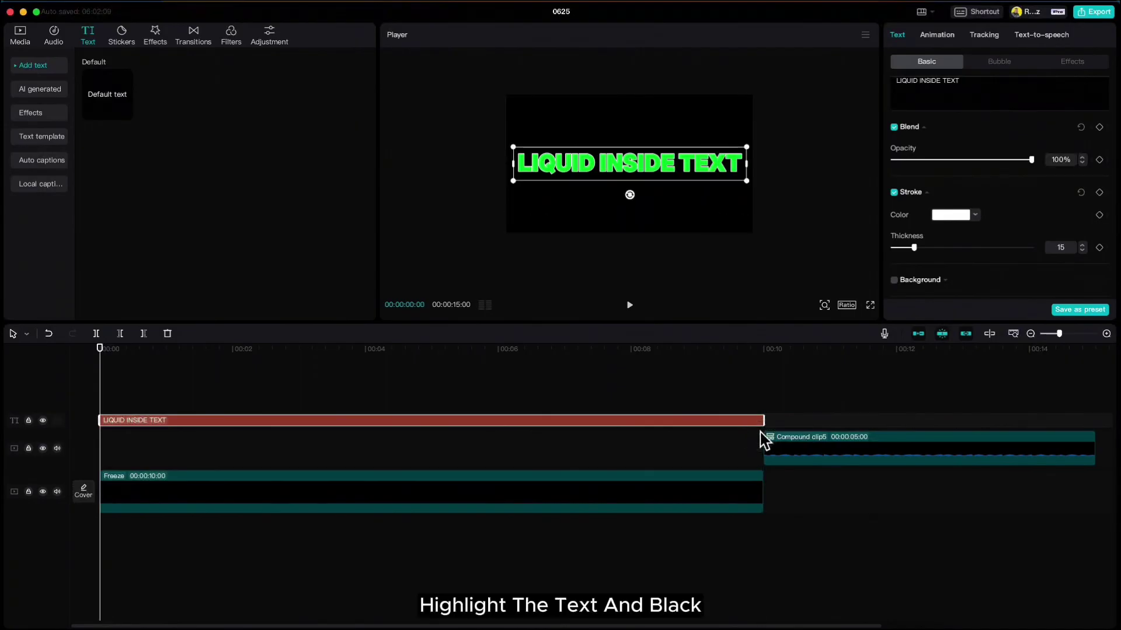
pyautogui.moveTo(307, 400); pyautogui.dragTo(362, 494)
pyautogui.rightClick(360, 490)
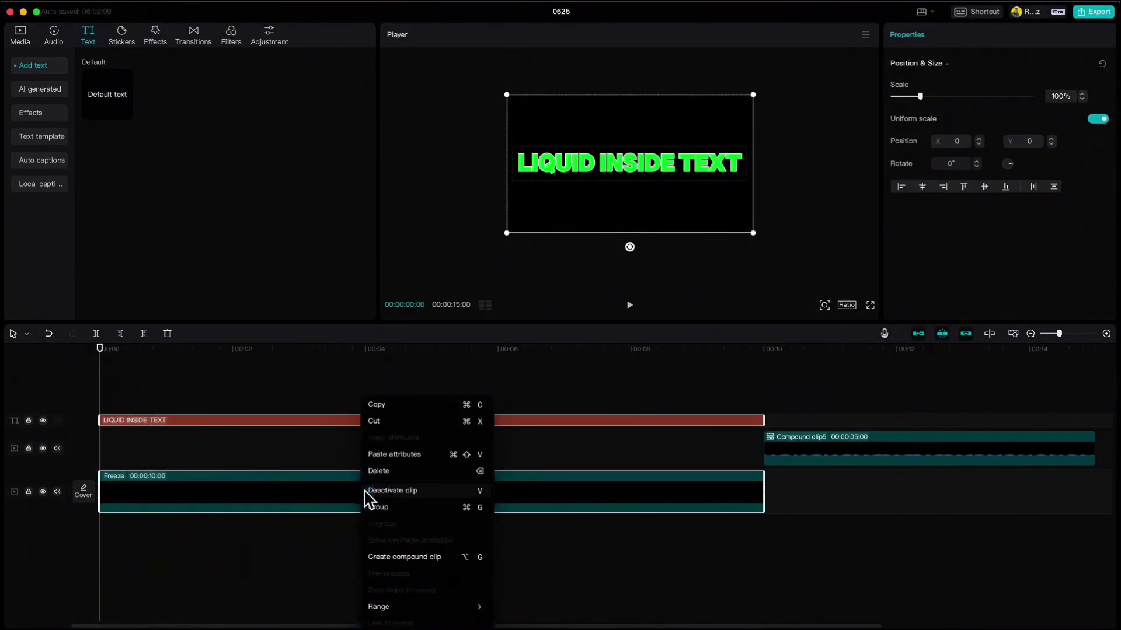
pyautogui.click(408, 557)
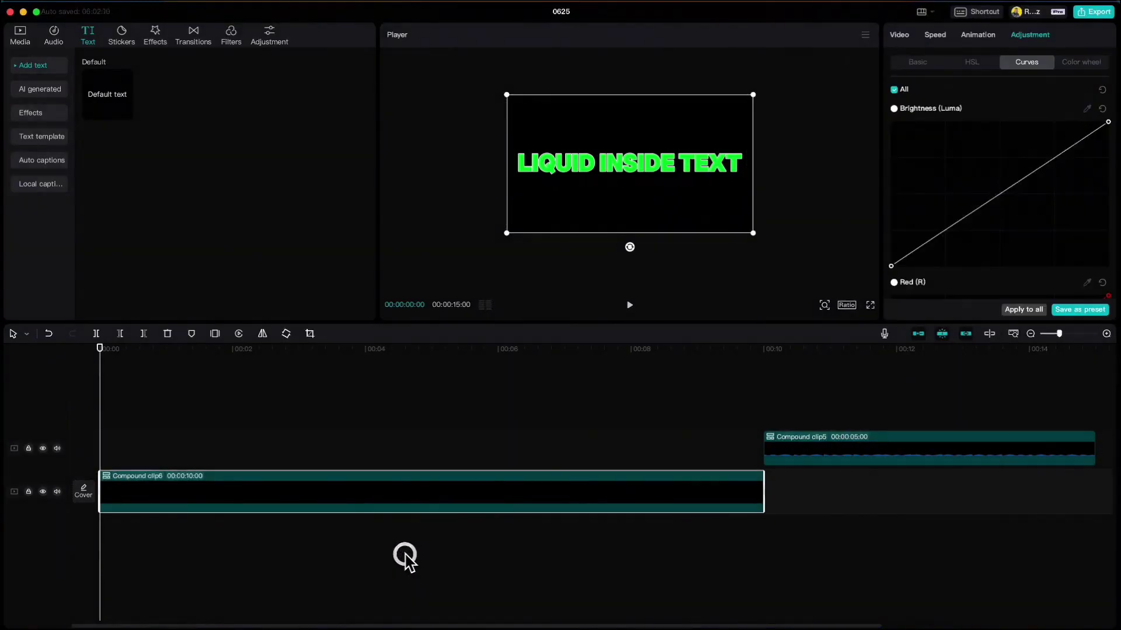
pyautogui.moveTo(857, 453); pyautogui.dragTo(192, 452)
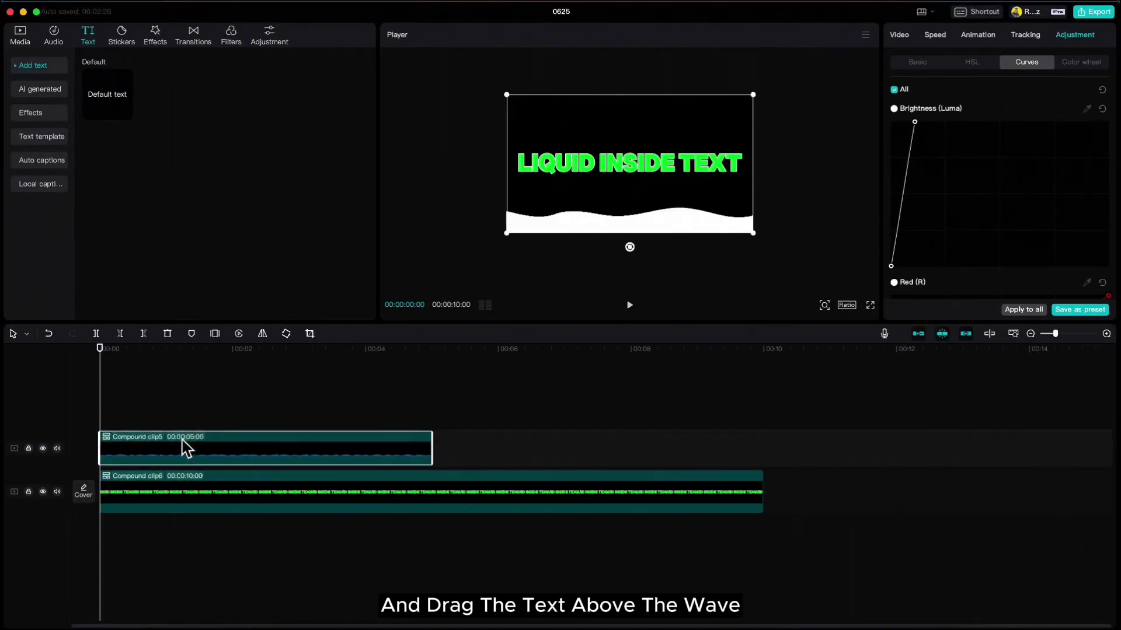
pyautogui.moveTo(152, 498); pyautogui.dragTo(149, 425)
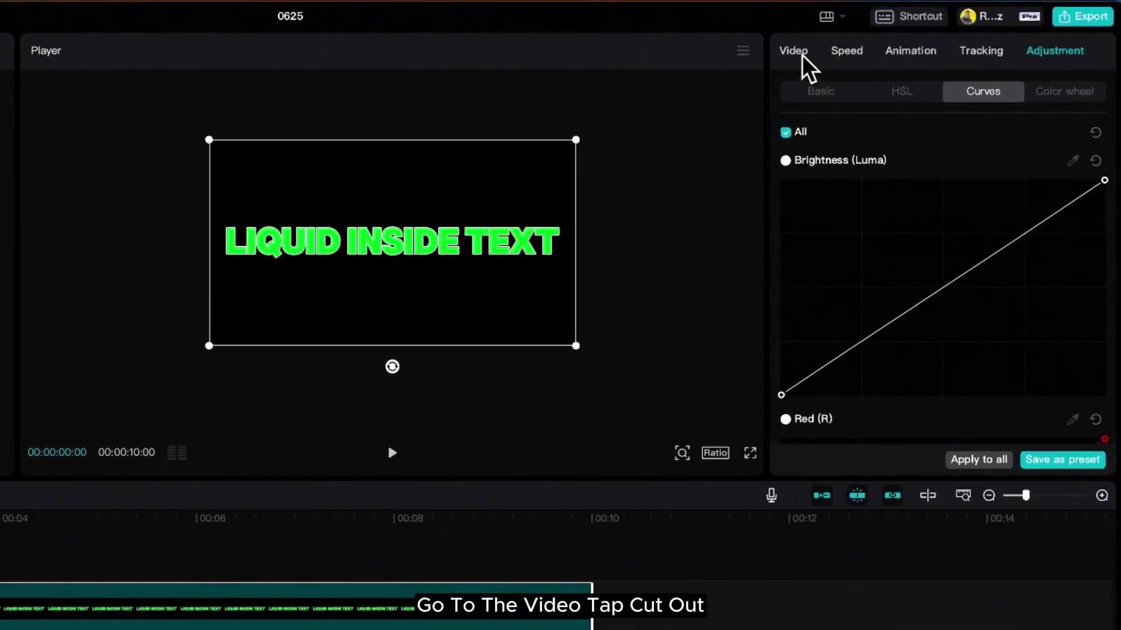
# Chroma-key out the title's green fill and raise the white wave to fill the letters.
pyautogui.click(802, 54)
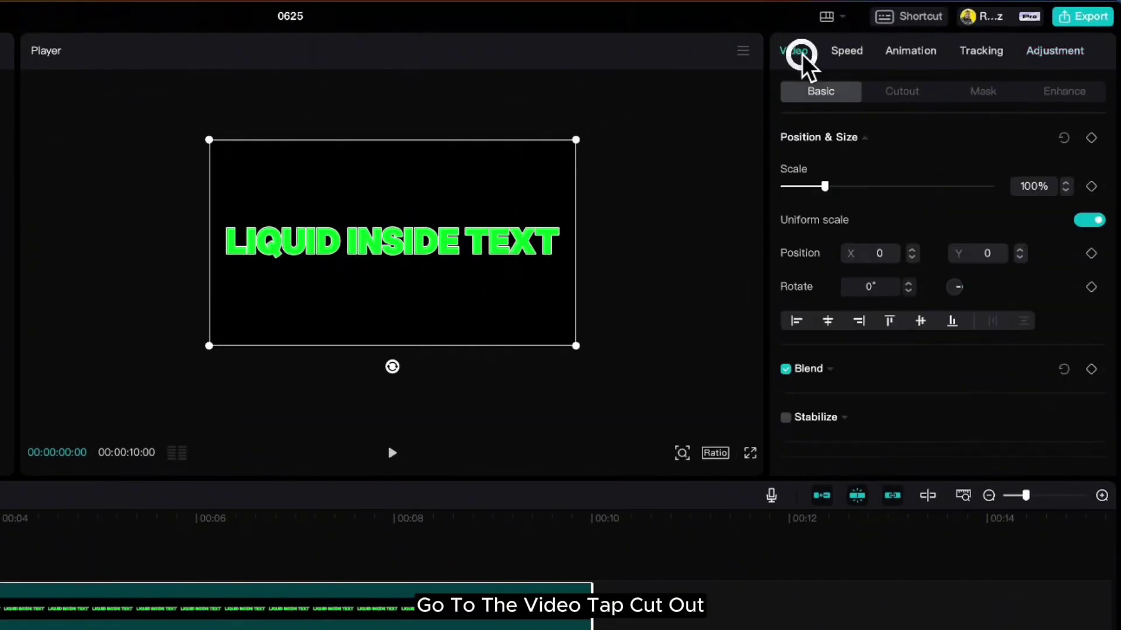
pyautogui.click(902, 94)
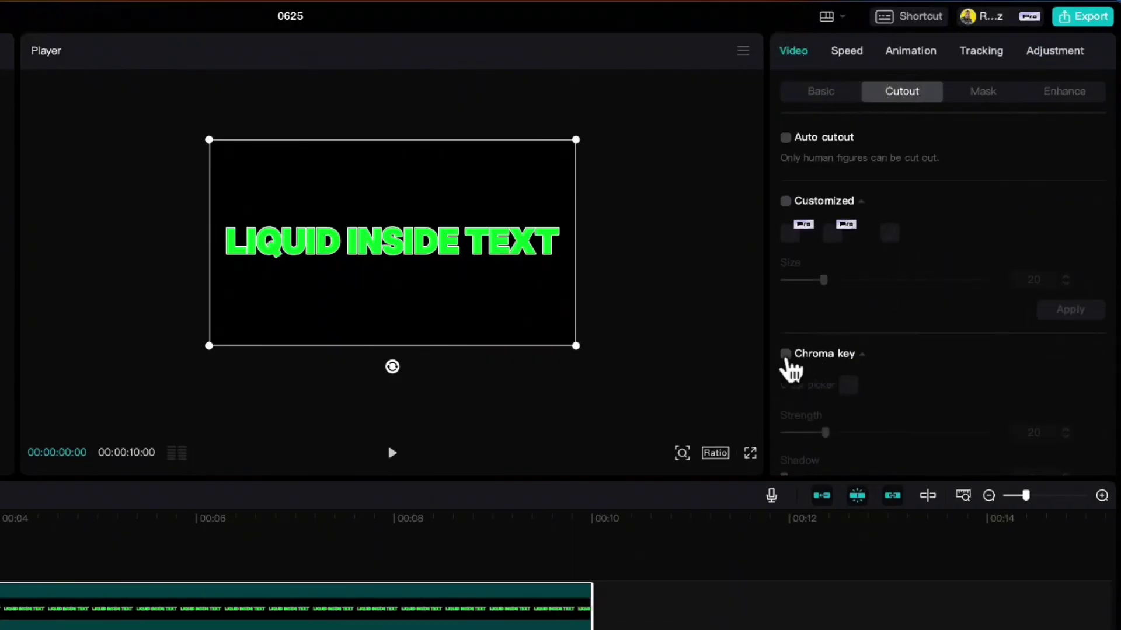
pyautogui.click(785, 353)
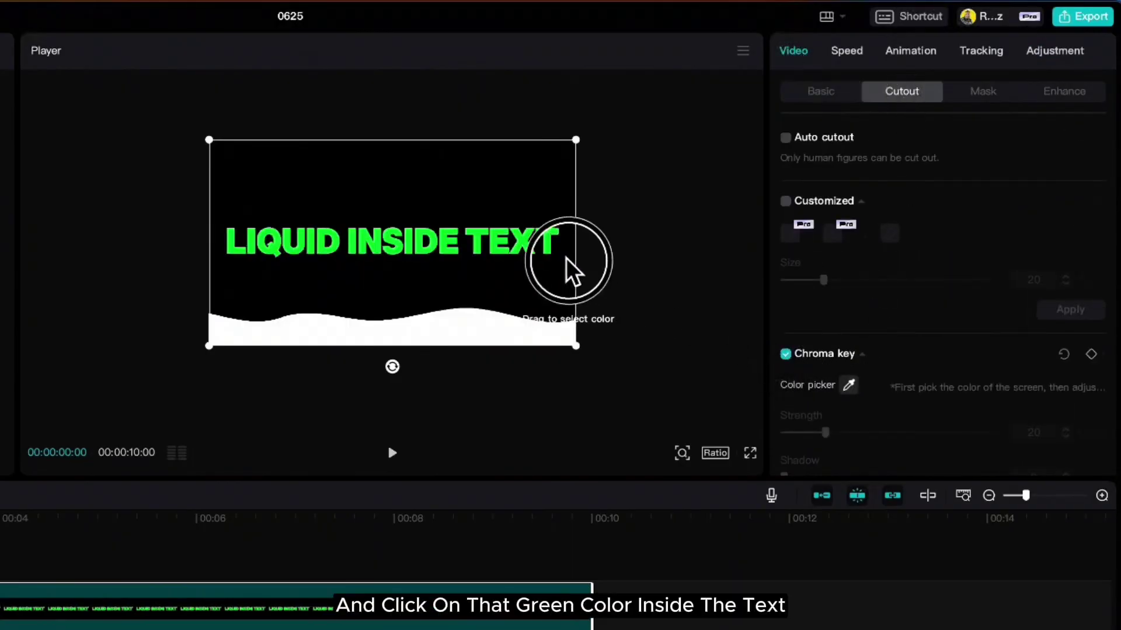
pyautogui.click(552, 243)
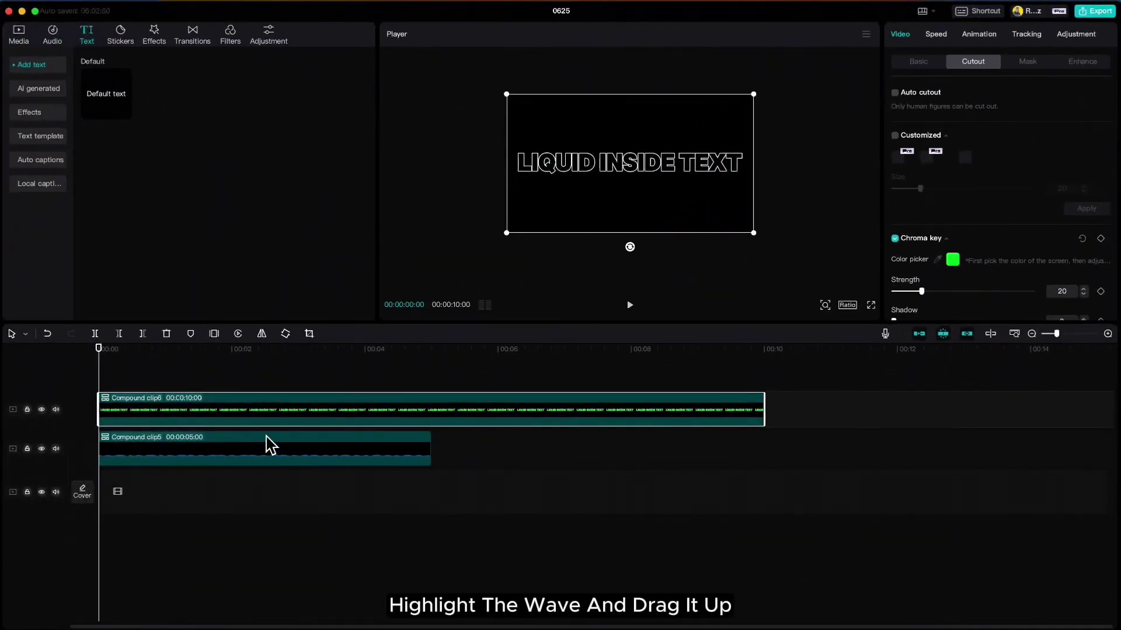
pyautogui.click(250, 442)
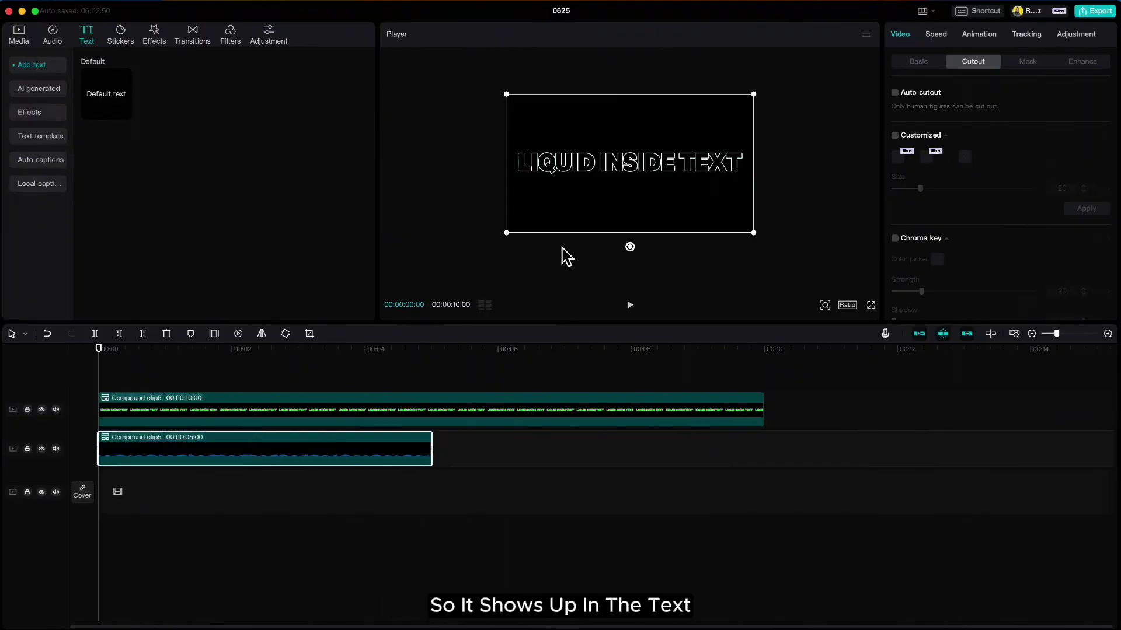
pyautogui.moveTo(605, 217); pyautogui.dragTo(607, 171)
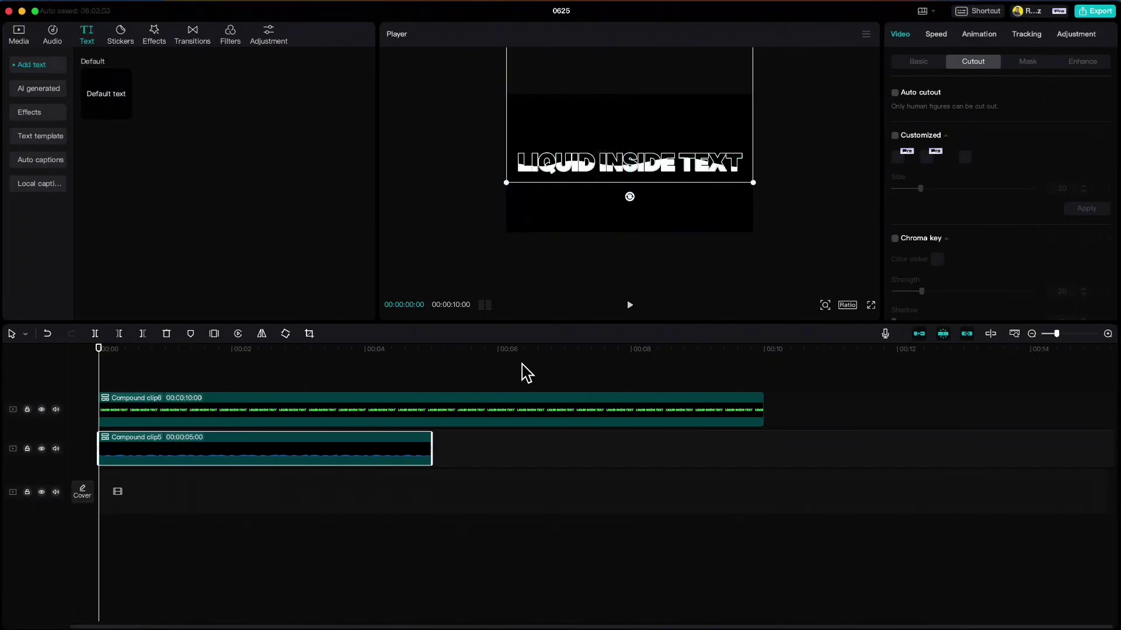
pyautogui.click(176, 377)
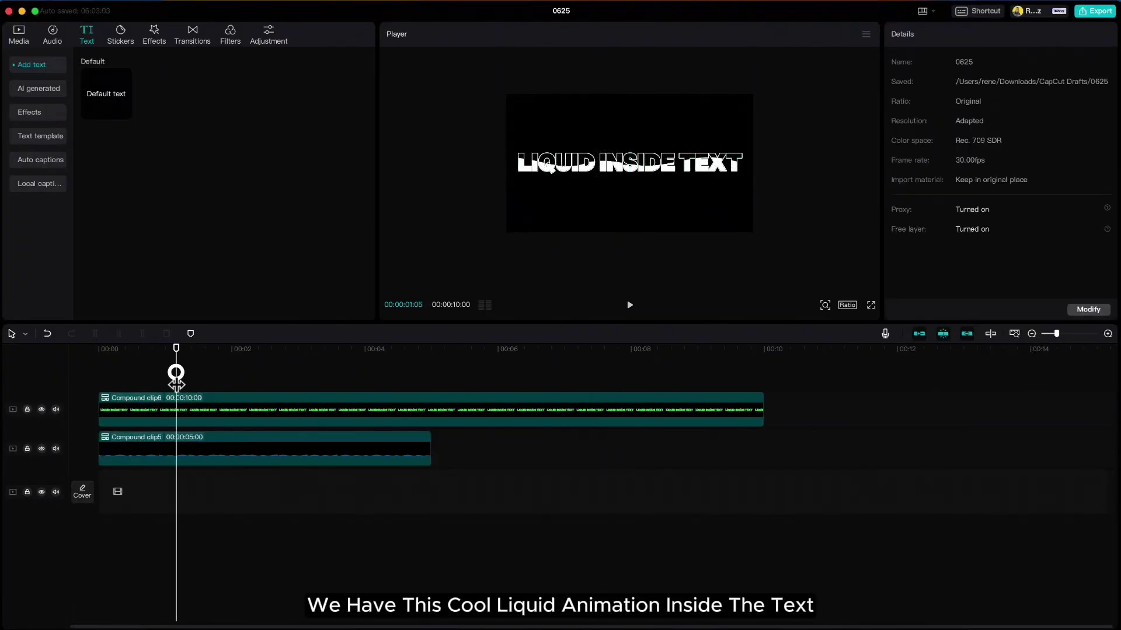
pyautogui.moveTo(176, 356); pyautogui.dragTo(99, 353)
pyautogui.press('space')
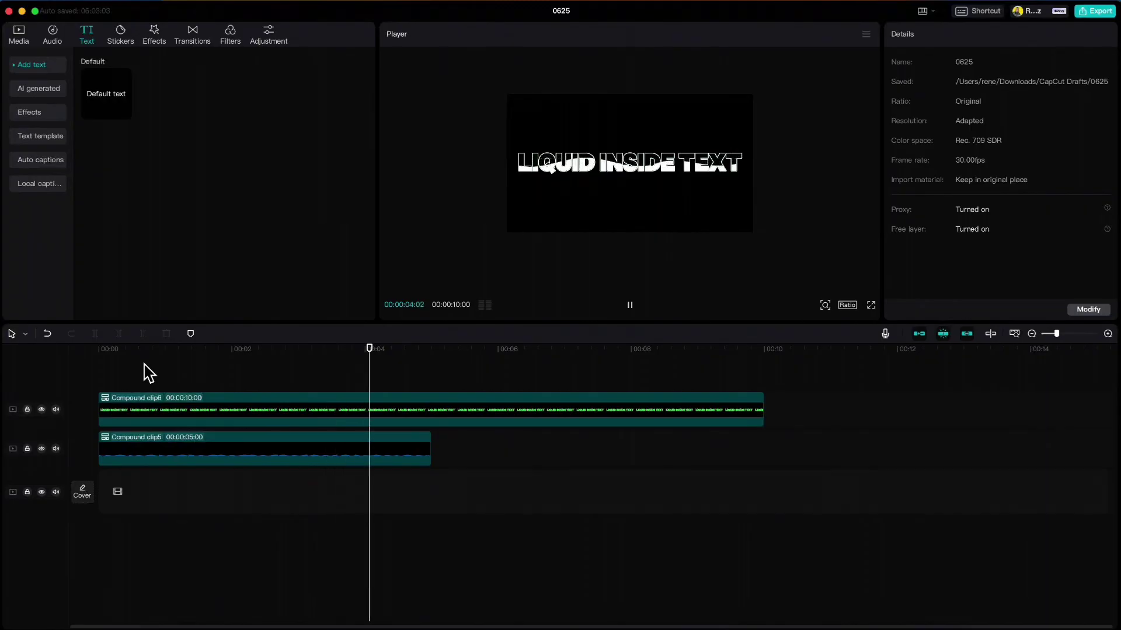
pyautogui.press('space')
# Duplicate the wave clip into the 5–10 s slot and reverse the copy.
pyautogui.moveTo(409, 362); pyautogui.dragTo(432, 367)
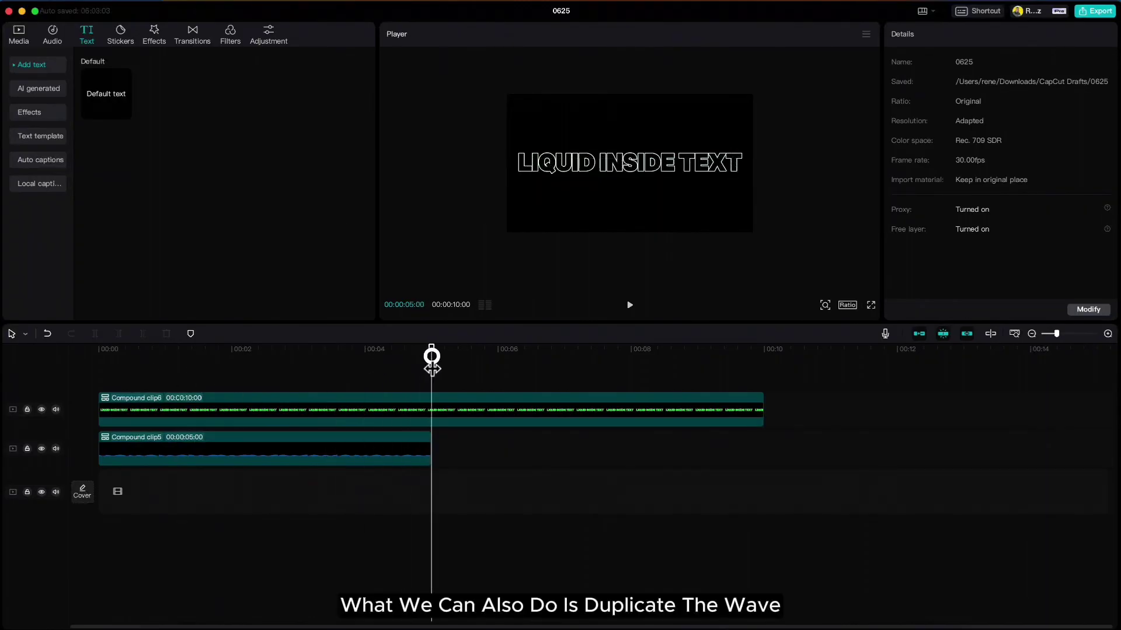
pyautogui.click(385, 450)
pyautogui.press('super+c')
pyautogui.press('super+v')
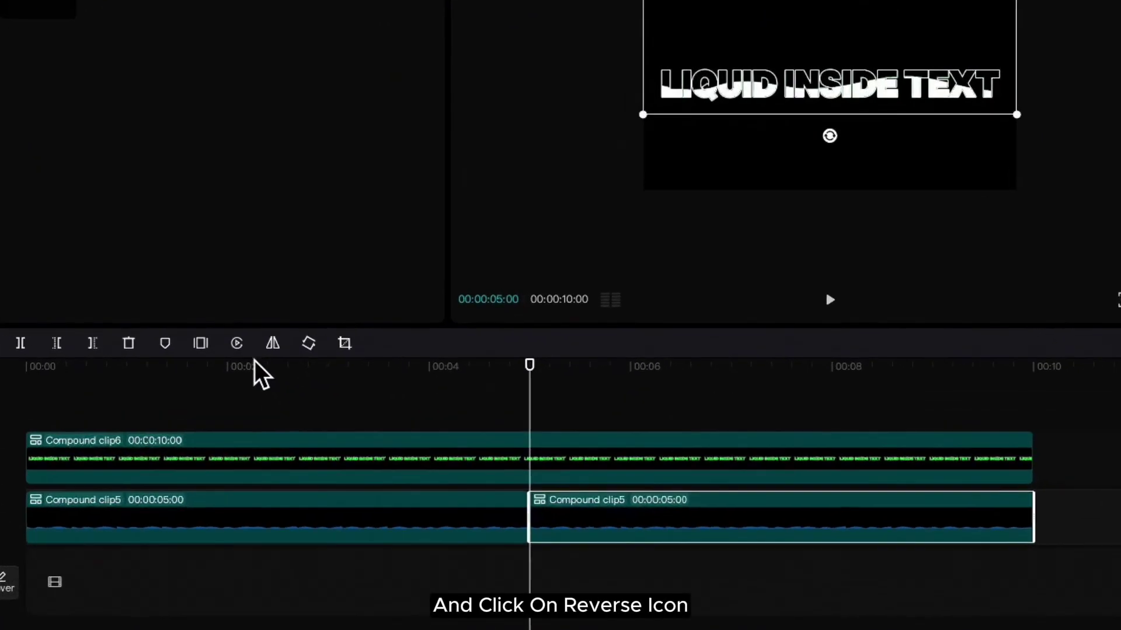
pyautogui.click(236, 344)
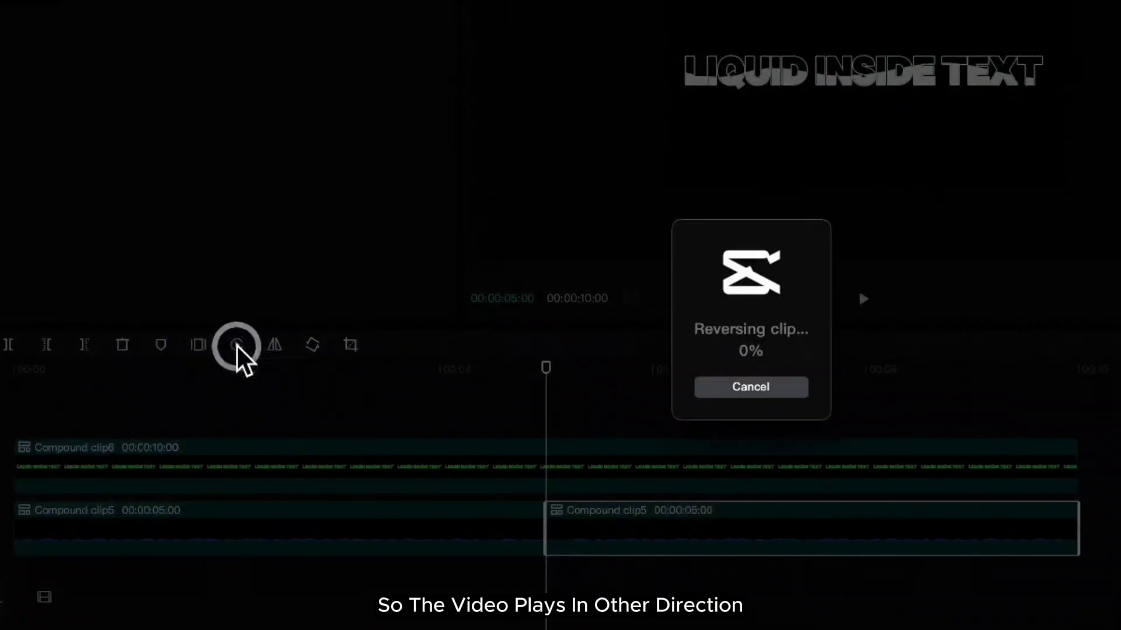